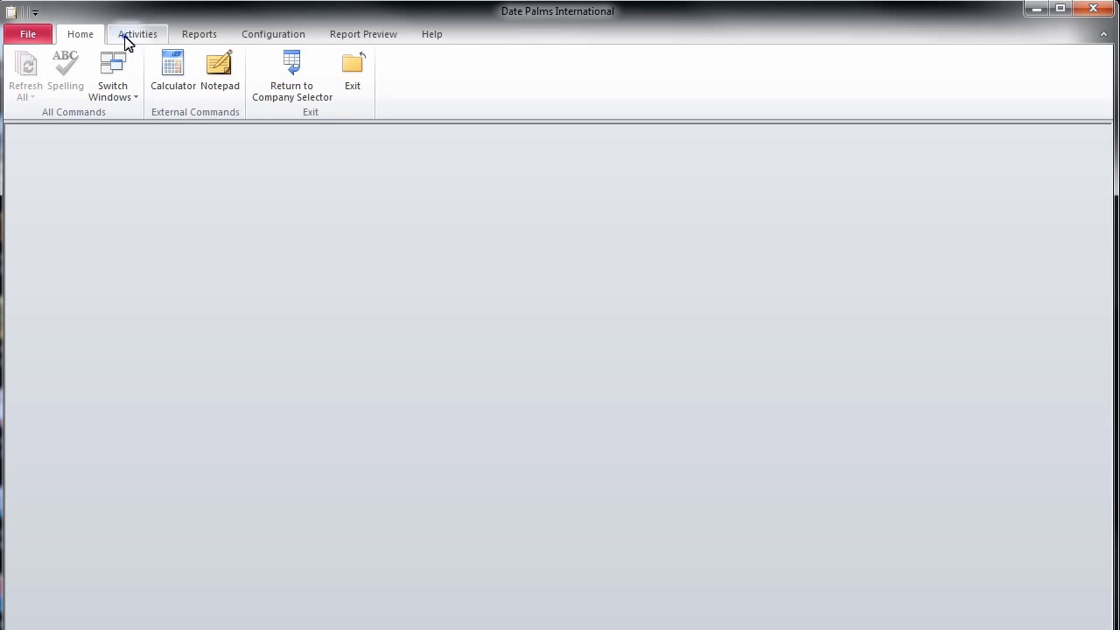
From the Activities tab, open Manage Sales and start a new order.
{"action": "left_click", "coordinate": [127, 42]}
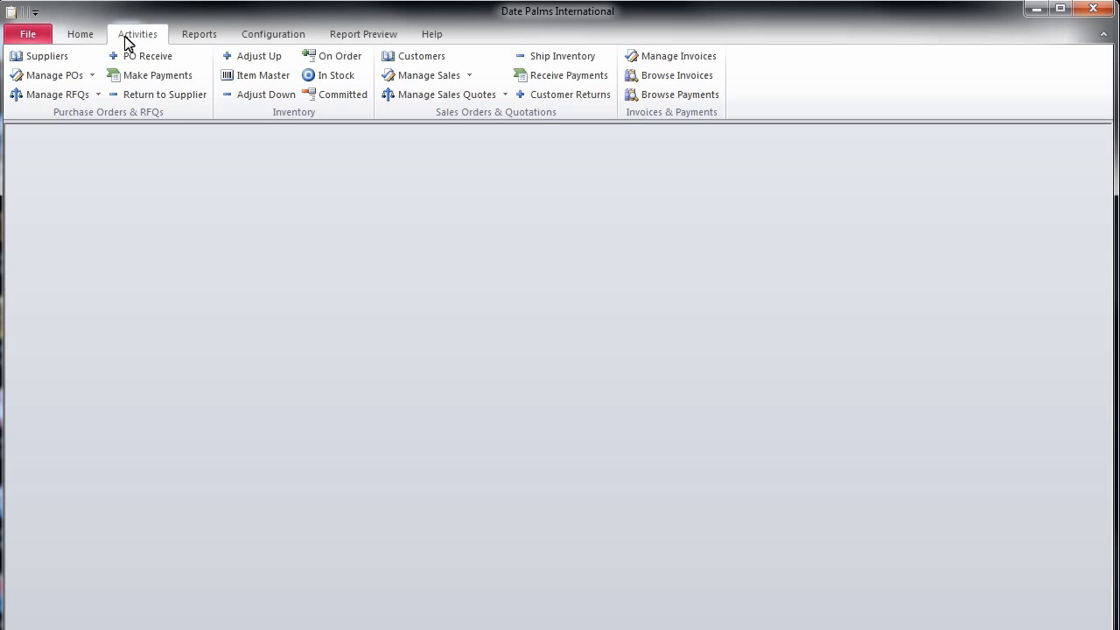
{"action": "left_click", "coordinate": [418, 78]}
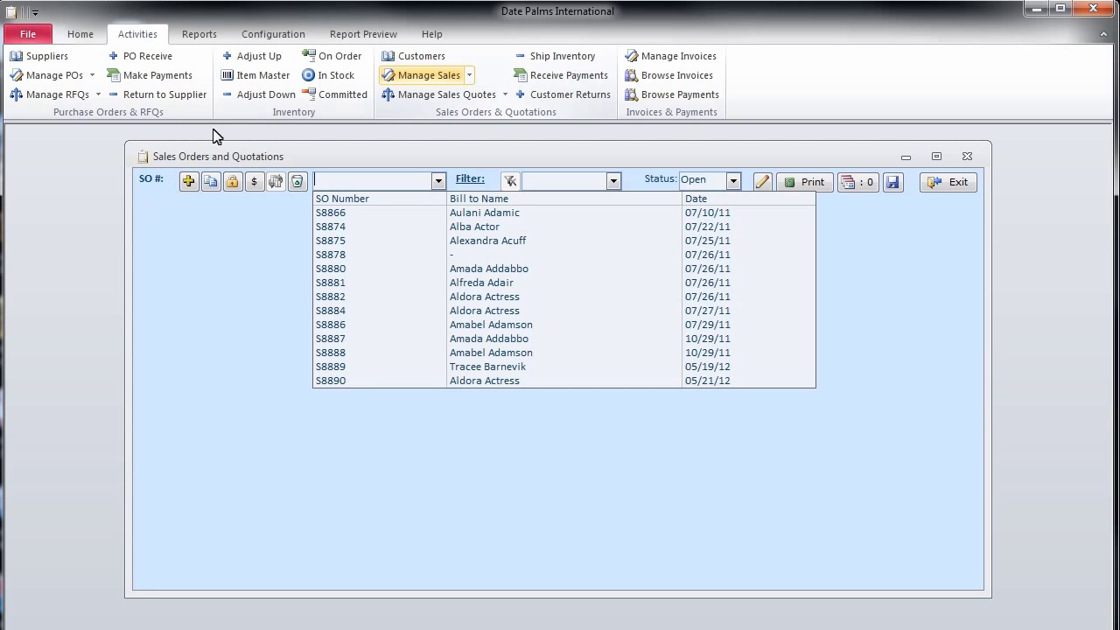
{"action": "left_click", "coordinate": [189, 183]}
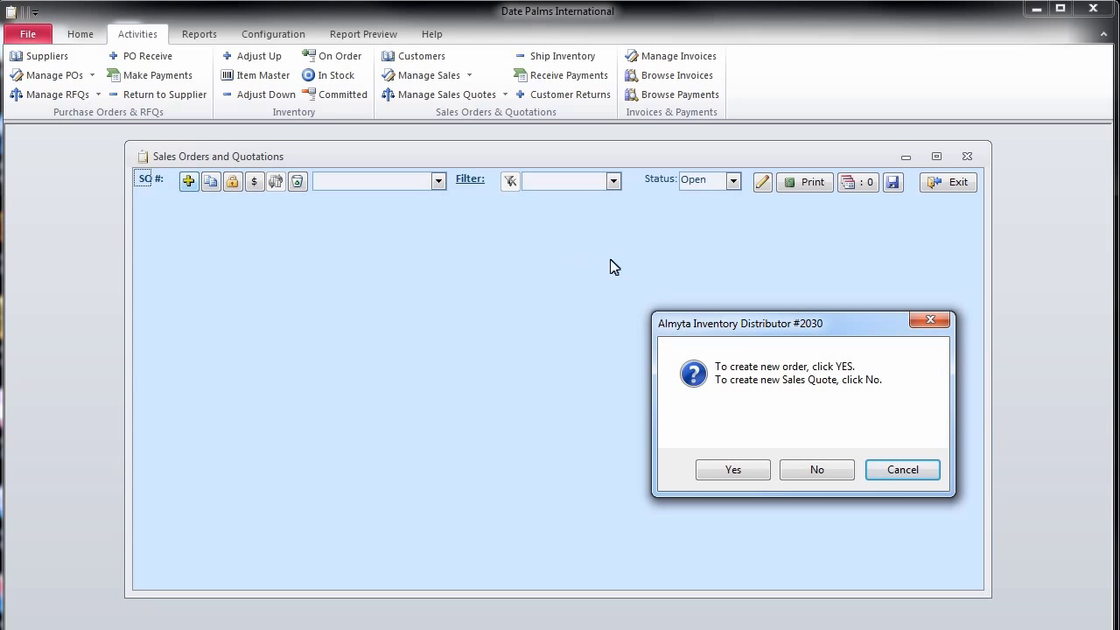
Choose a sales order rather than a quote, and bill it to an existing customer from the list.
{"action": "left_click", "coordinate": [741, 470]}
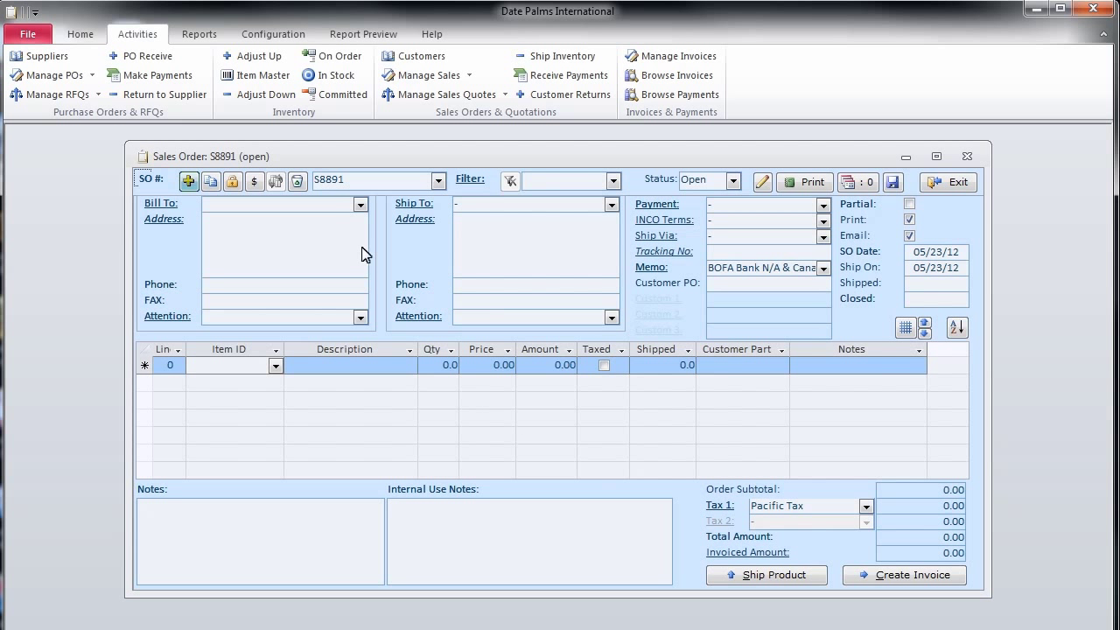
{"action": "left_click", "coordinate": [359, 205]}
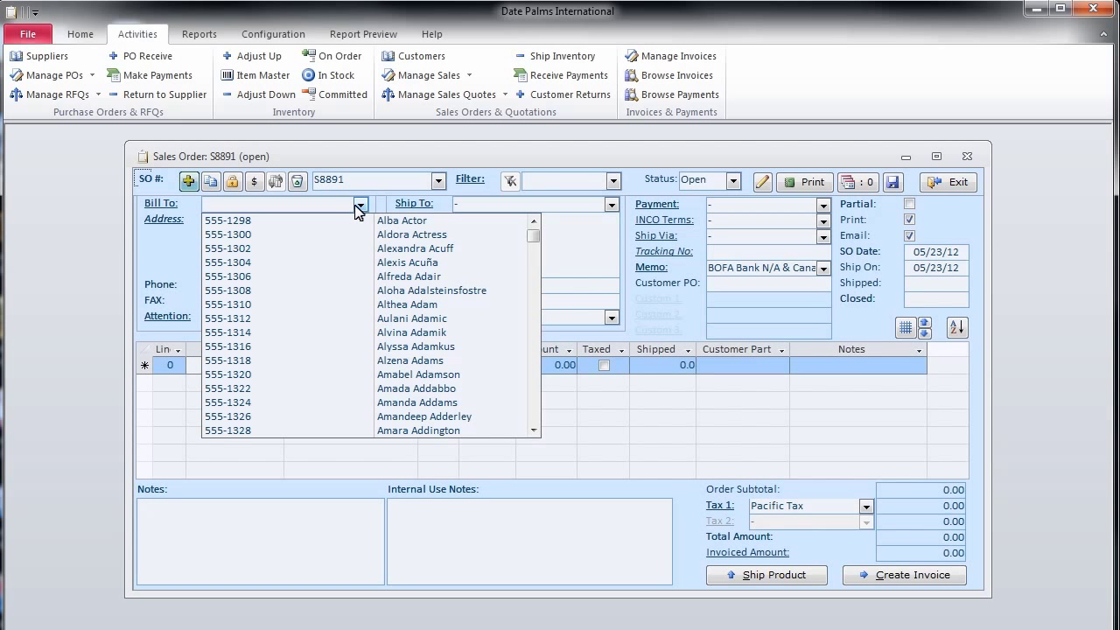
{"action": "left_click", "coordinate": [351, 234]}
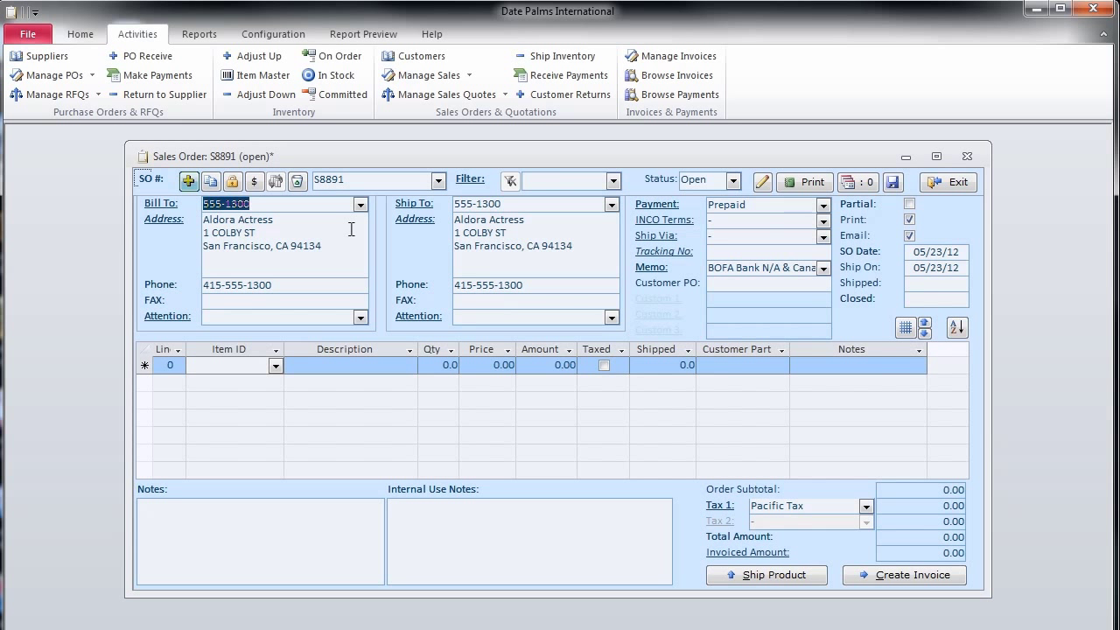
Add a customer record with the suggested Id, the customer's name and a pasted address, then exit.
{"action": "double_click", "coordinate": [292, 206]}
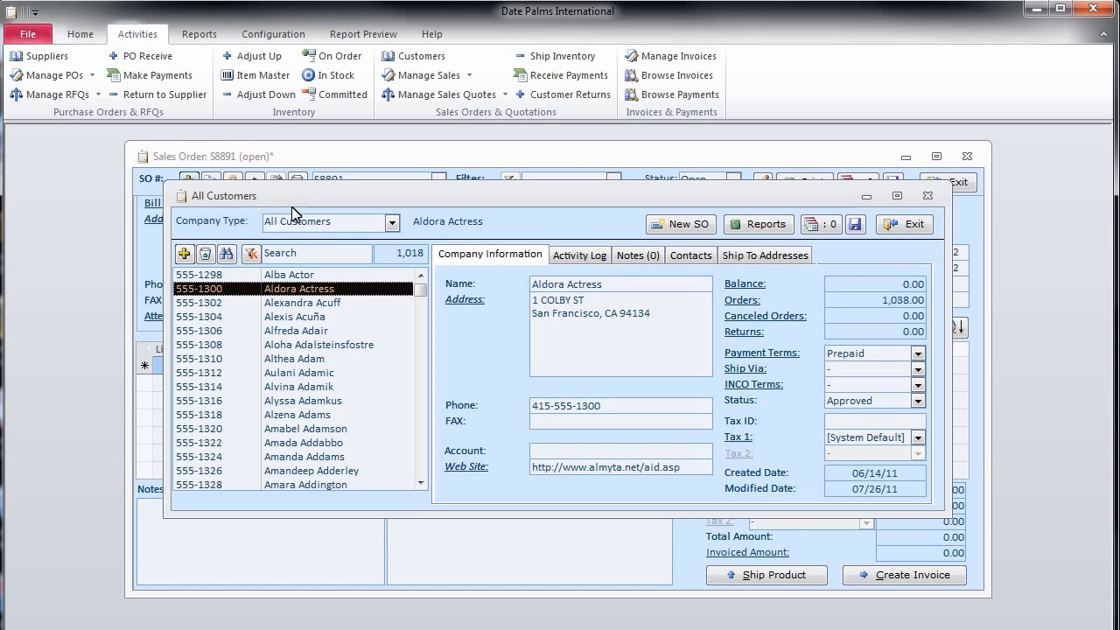
{"action": "left_click", "coordinate": [183, 255]}
{"action": "key", "text": "Return"}
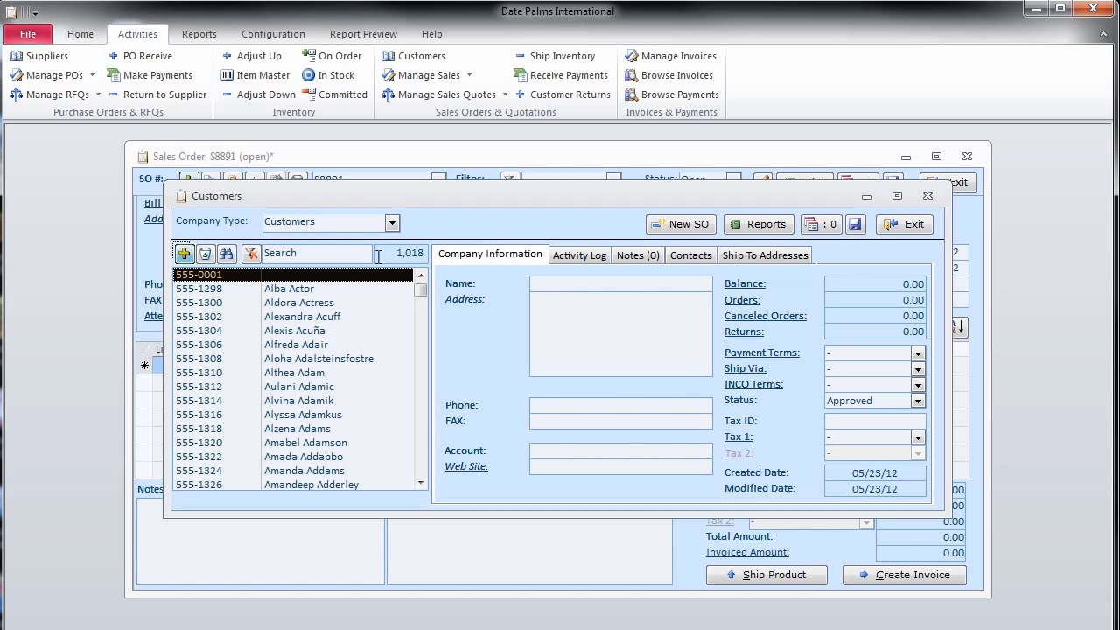
{"action": "left_click", "coordinate": [576, 281]}
{"action": "type", "text": "Marrie Lou"}
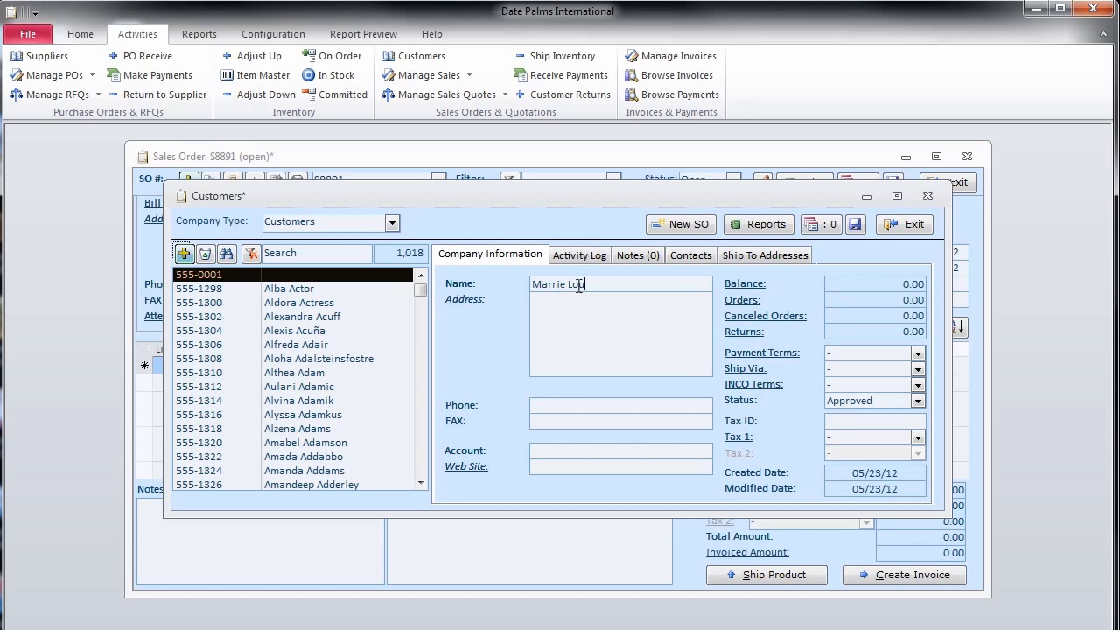
{"action": "left_click", "coordinate": [582, 313]}
{"action": "type", "text": "123 Main St, Henderson, NV 89012"}
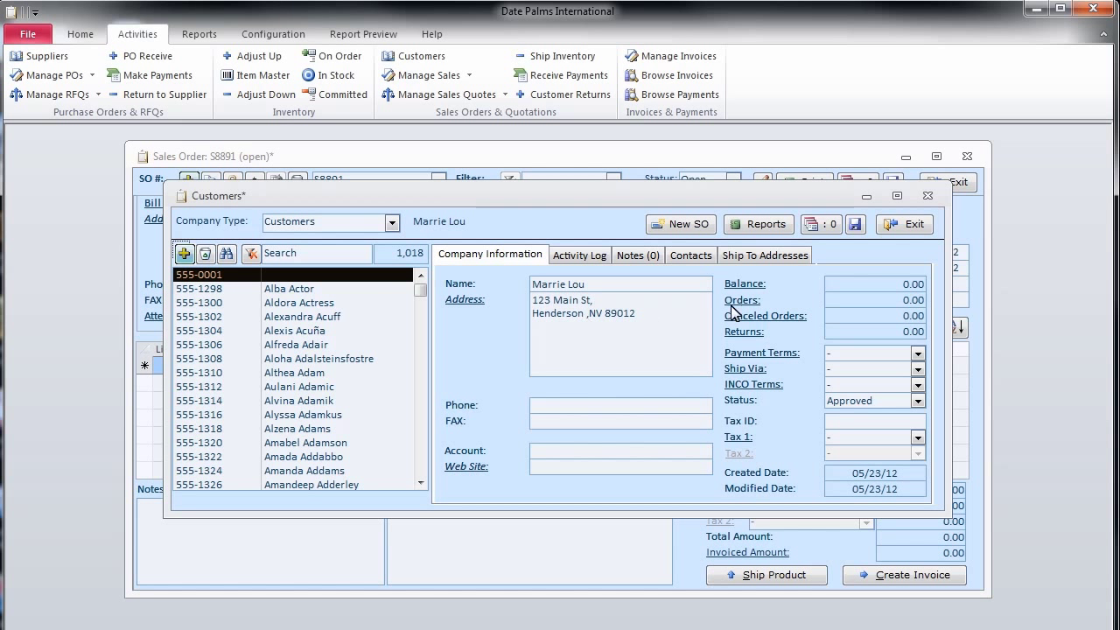
{"action": "left_click", "coordinate": [886, 226]}
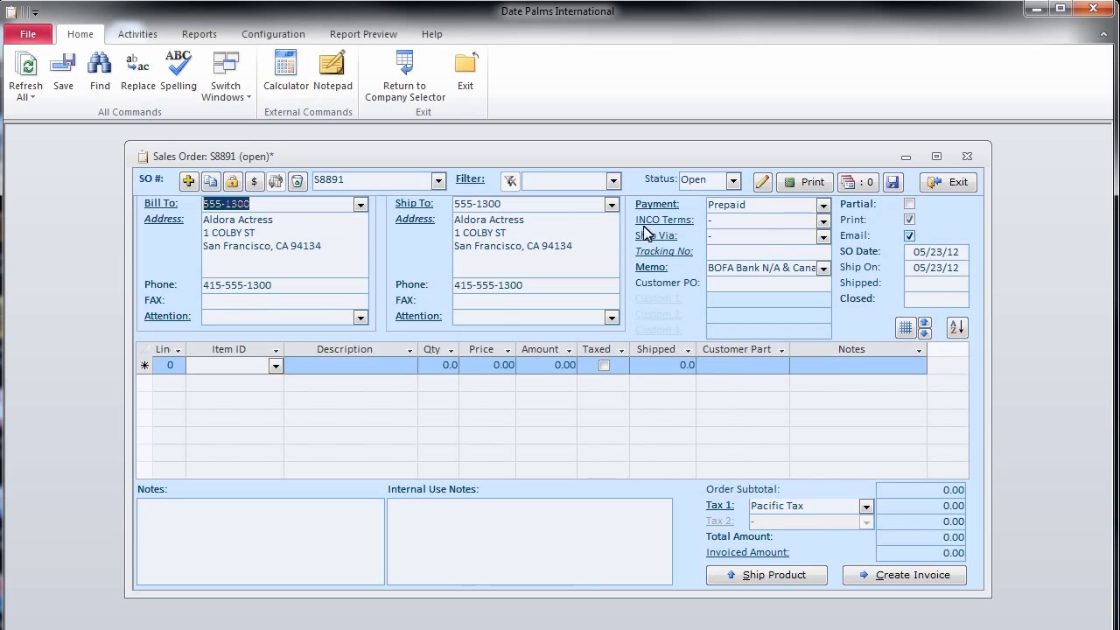
Change the Bill To customer to the newly created customer record.
{"action": "left_click", "coordinate": [360, 204]}
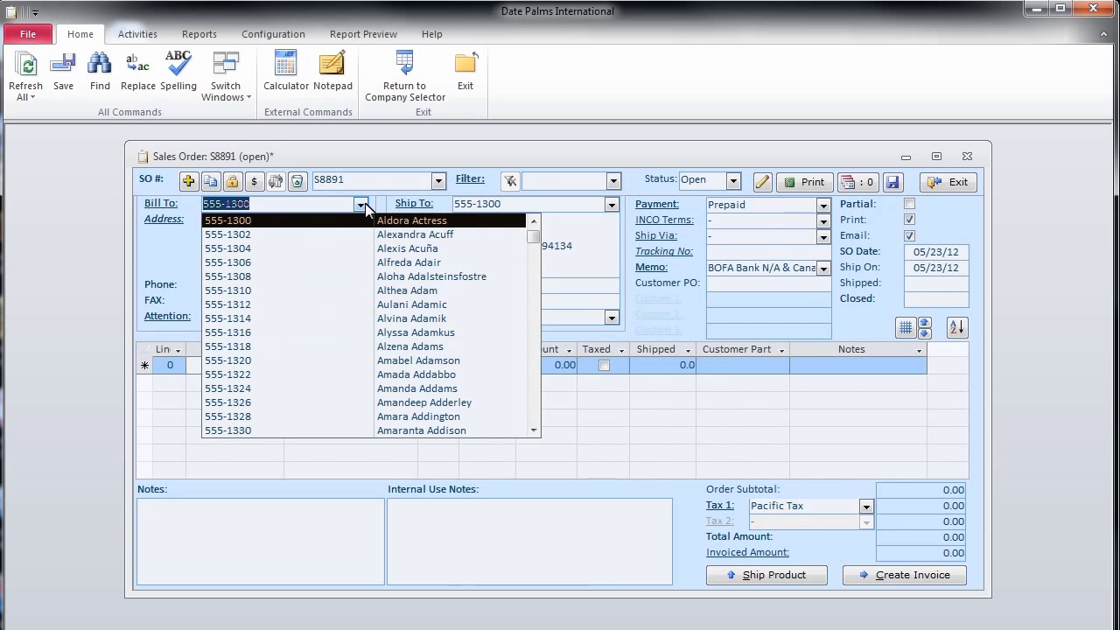
{"action": "scroll", "coordinate": [365, 204], "scroll_direction": "up", "scroll_amount": 1}
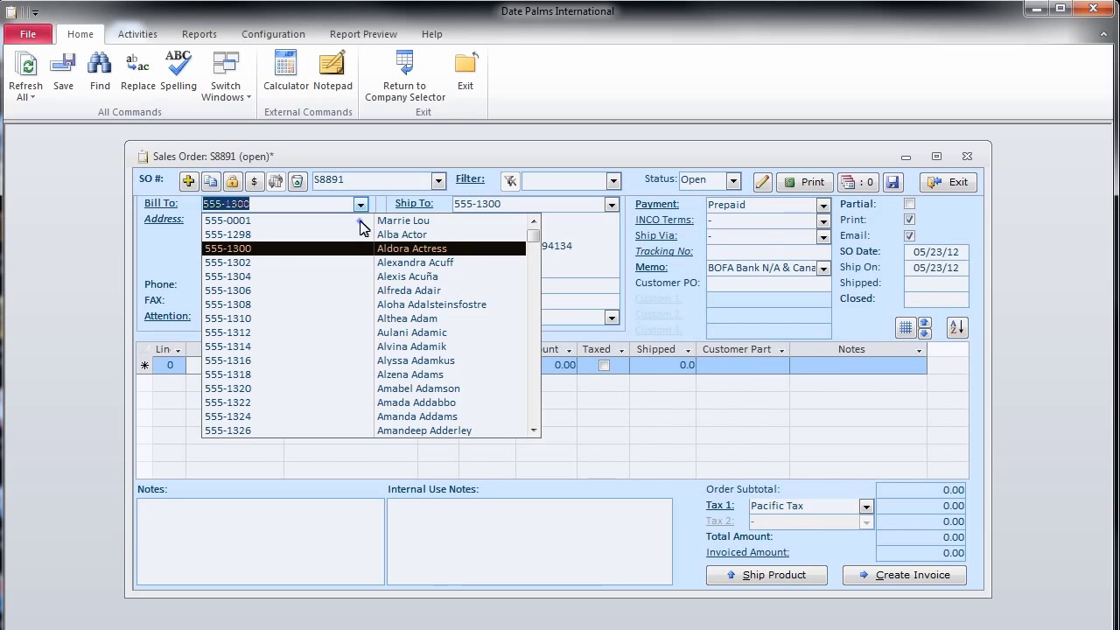
{"action": "left_click", "coordinate": [360, 220]}
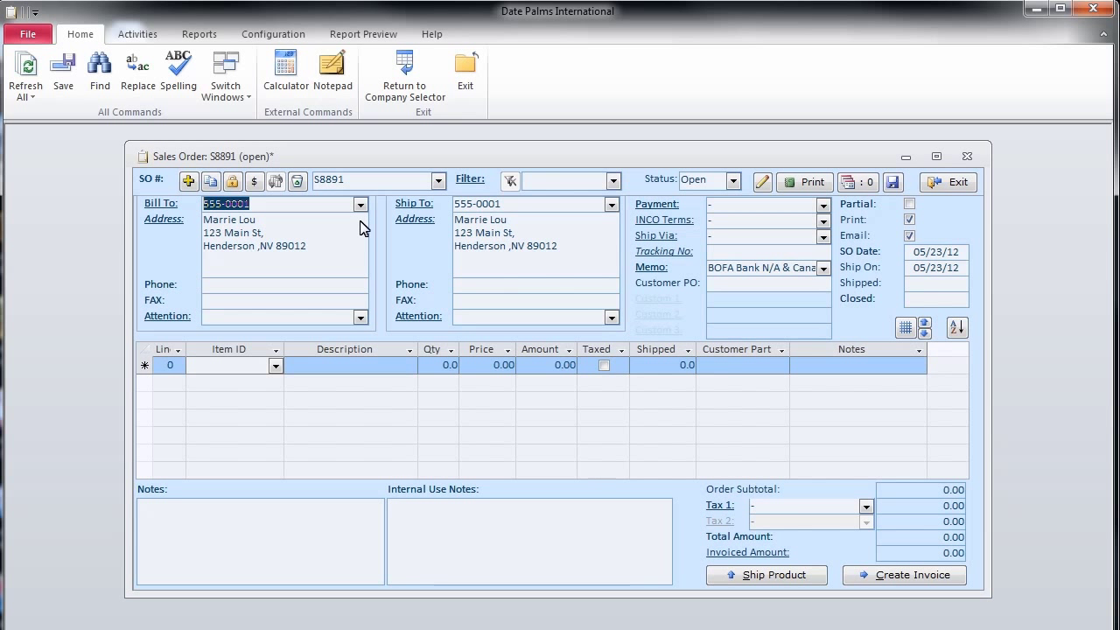
{"action": "left_click", "coordinate": [275, 367]}
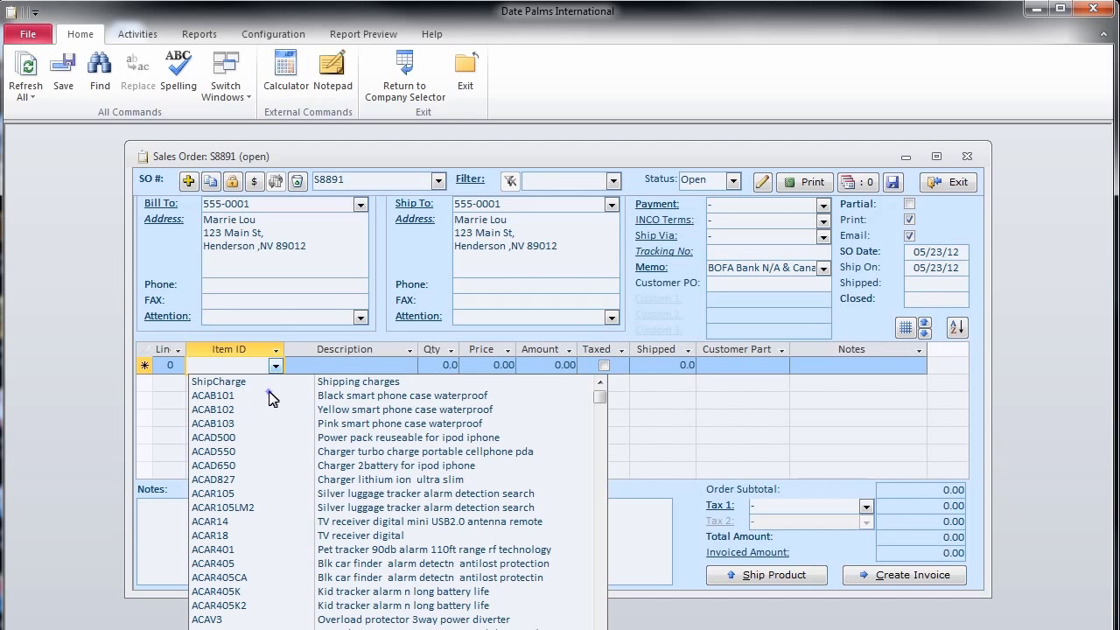
Put item ACAB101 on line 1 with quantity 2, giving a 54.00 total.
{"action": "left_click", "coordinate": [270, 396]}
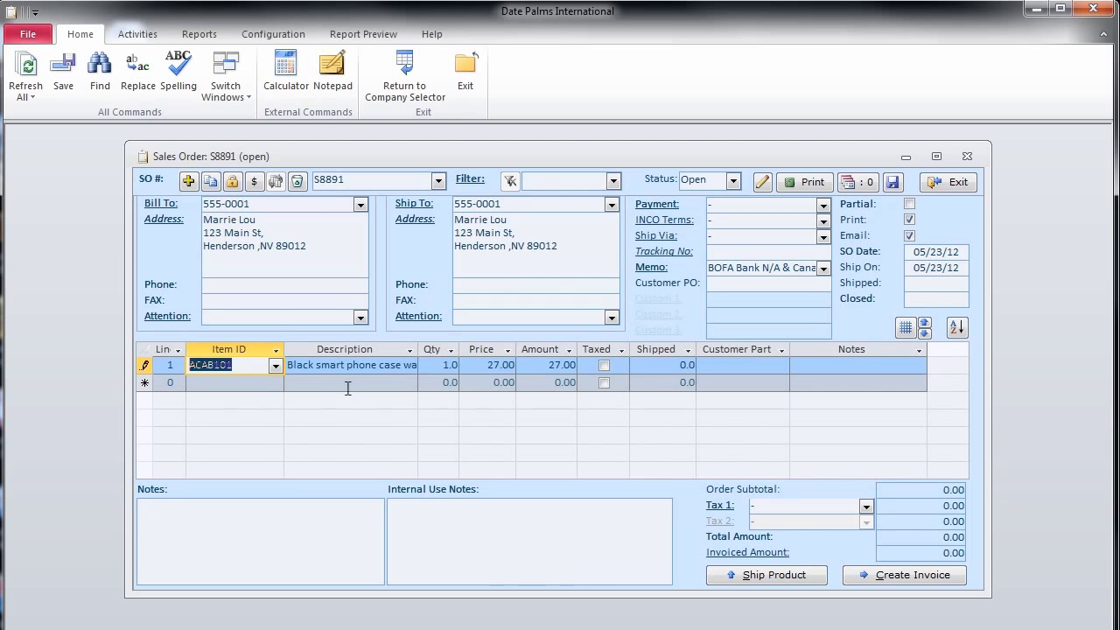
{"action": "left_click", "coordinate": [440, 365]}
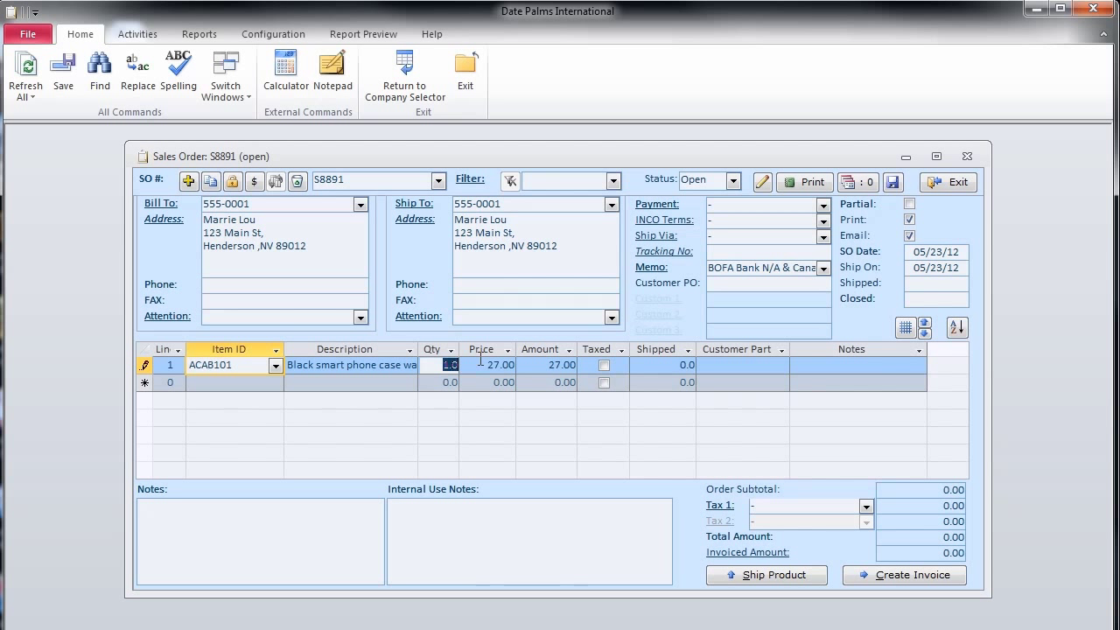
{"action": "type", "text": "2"}
{"action": "key", "text": "Return"}
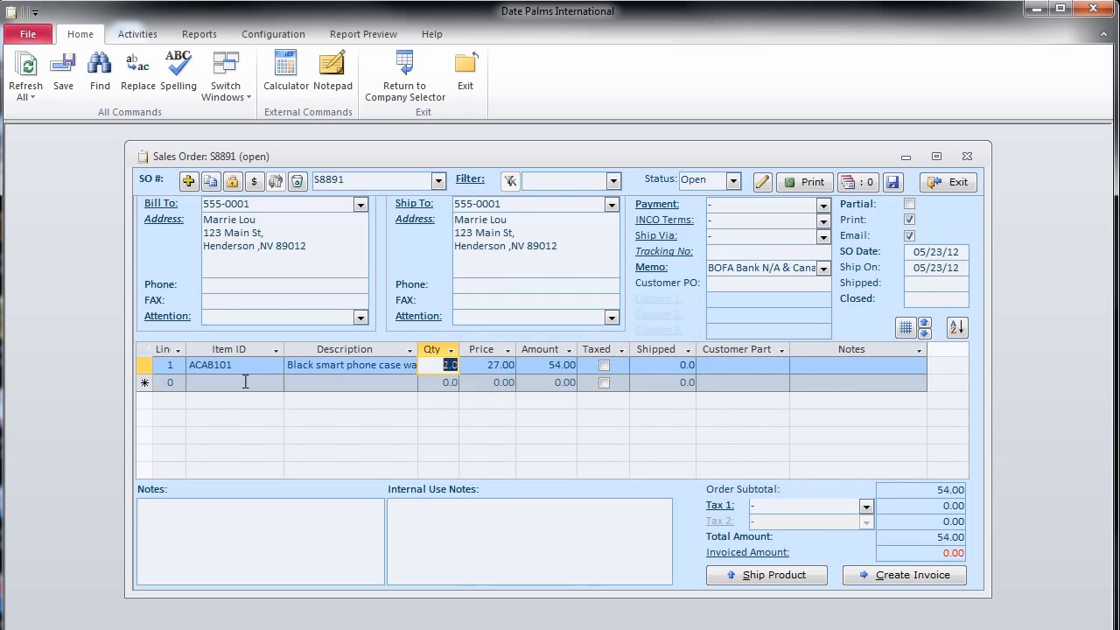
{"action": "left_click", "coordinate": [236, 382]}
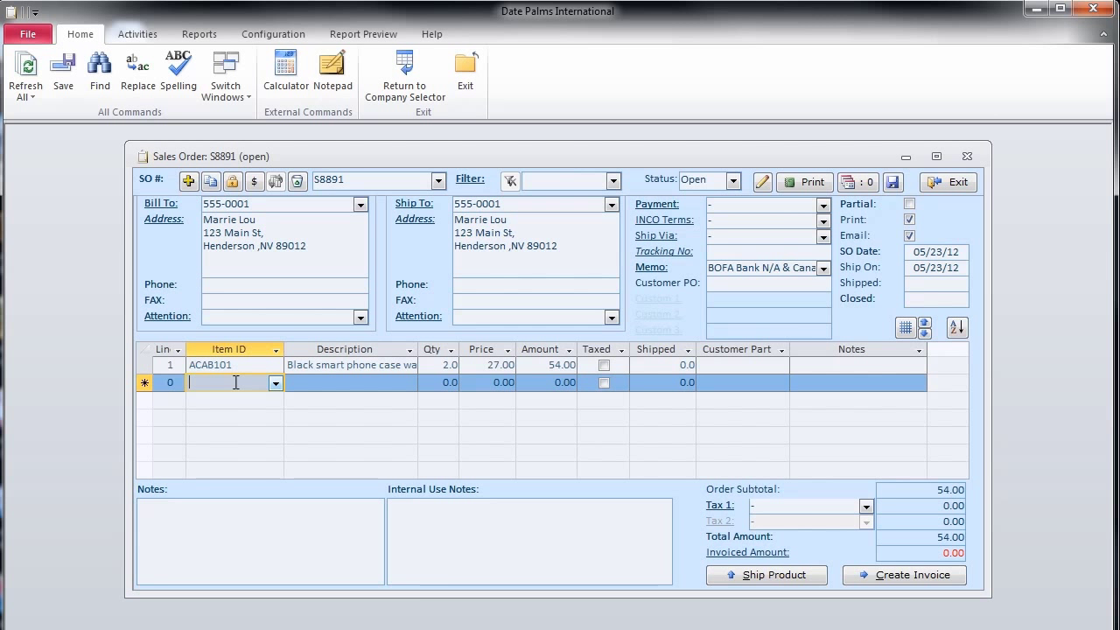
Search the inventory items for 'wire', select and copy the ACCB737 FM transmitter, then exit.
{"action": "double_click", "coordinate": [236, 383]}
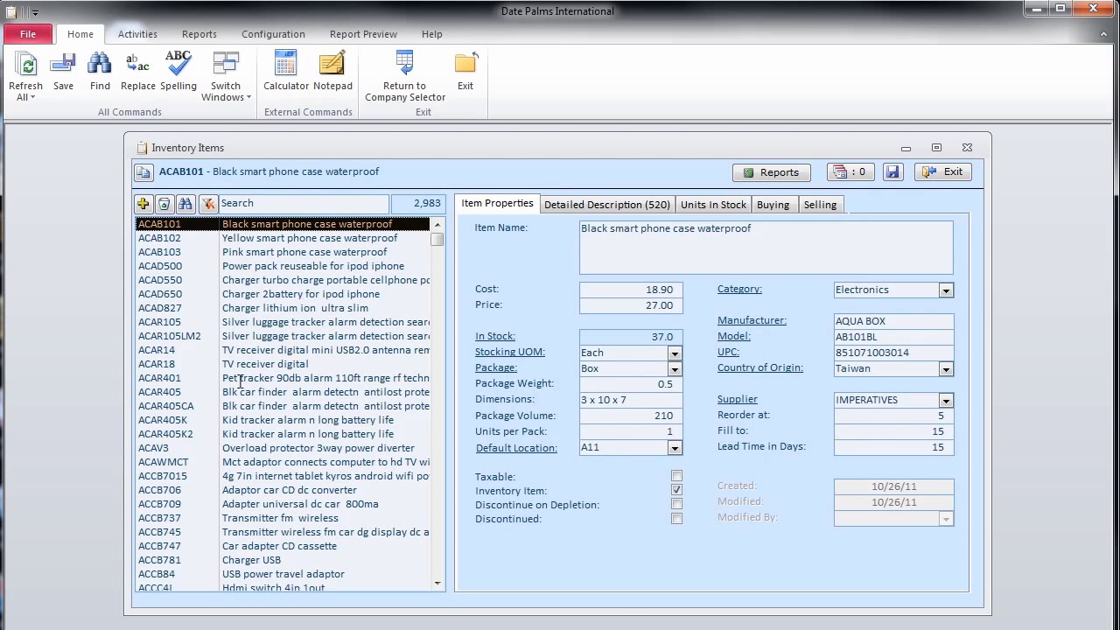
{"action": "left_click", "coordinate": [292, 203]}
{"action": "type", "text": "wire"}
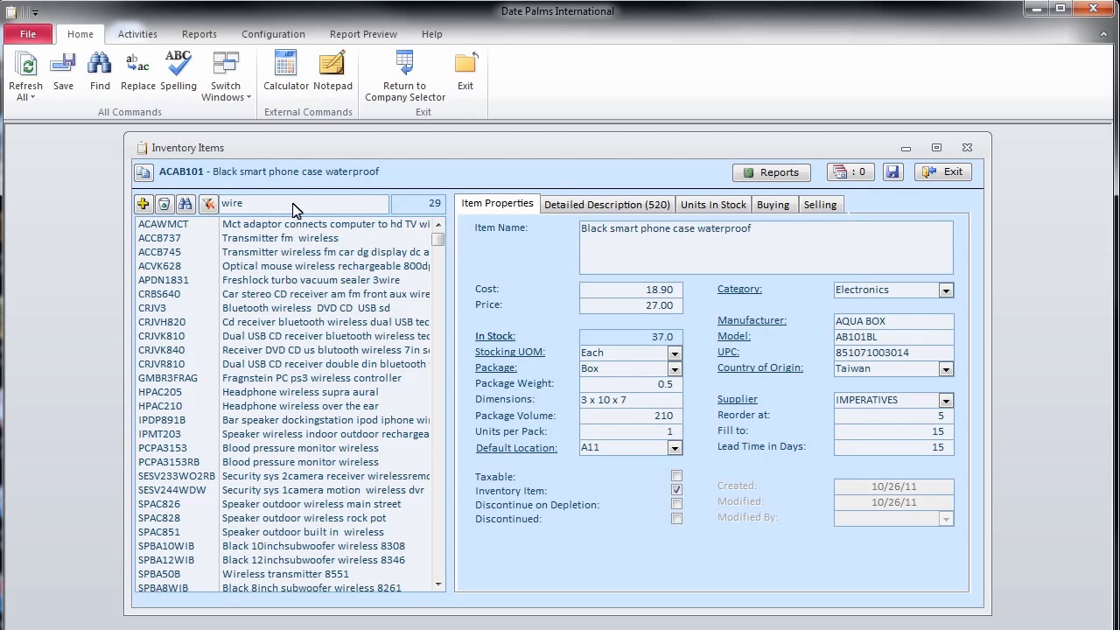
{"action": "left_click", "coordinate": [306, 243]}
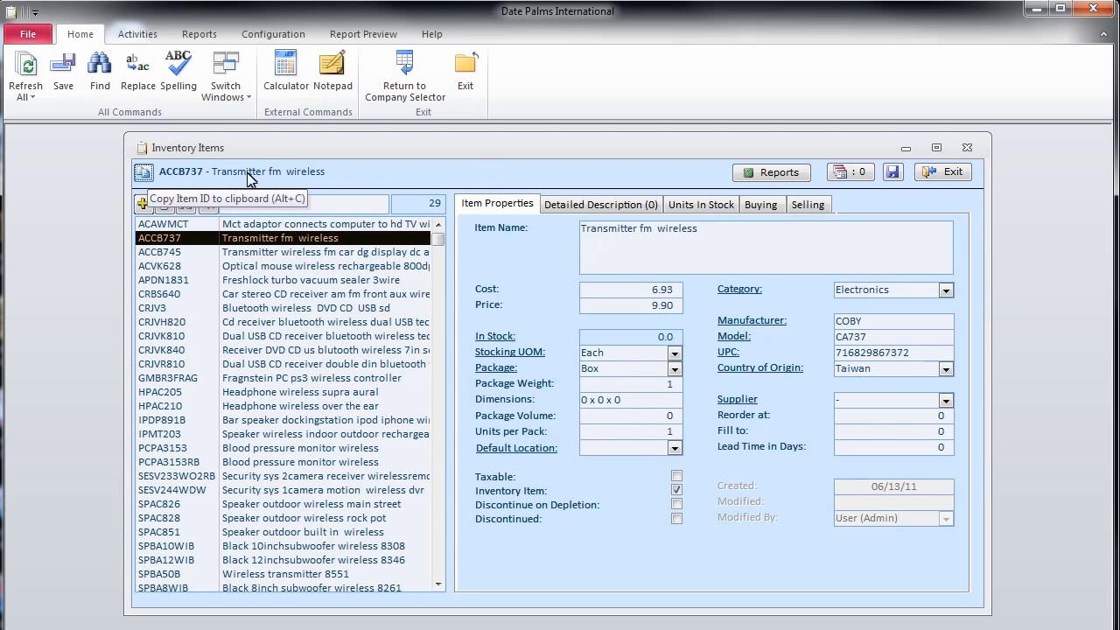
{"action": "left_click", "coordinate": [930, 180]}
Paste ACCB737 into line 2 with quantity 3 for an 83.70 total, then bring up the print reports.
{"action": "right_click", "coordinate": [257, 387]}
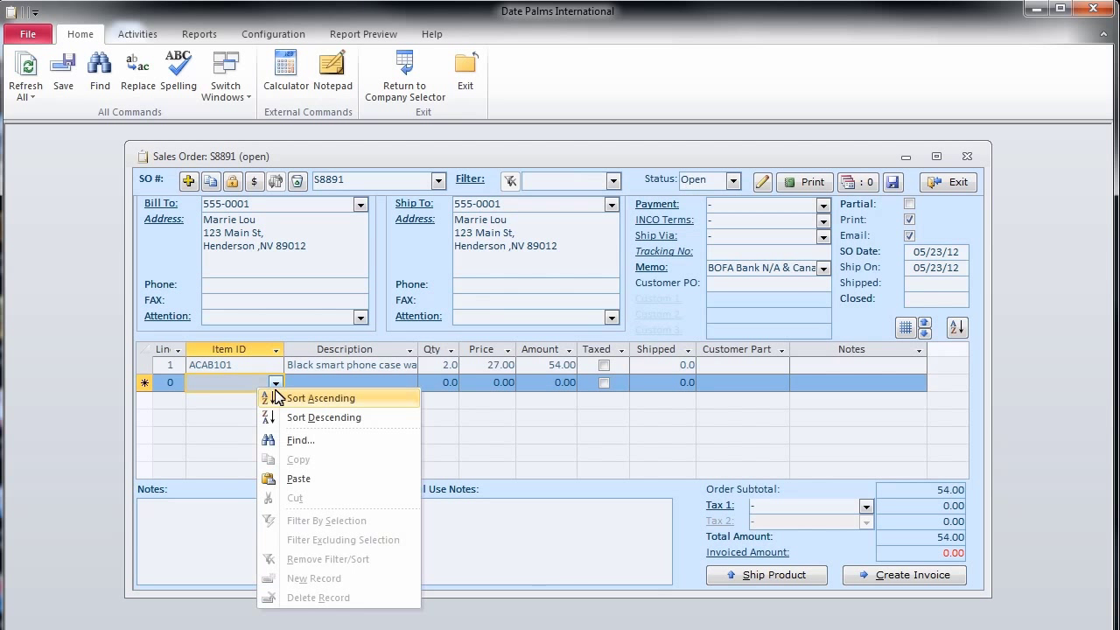
{"action": "left_click", "coordinate": [330, 472]}
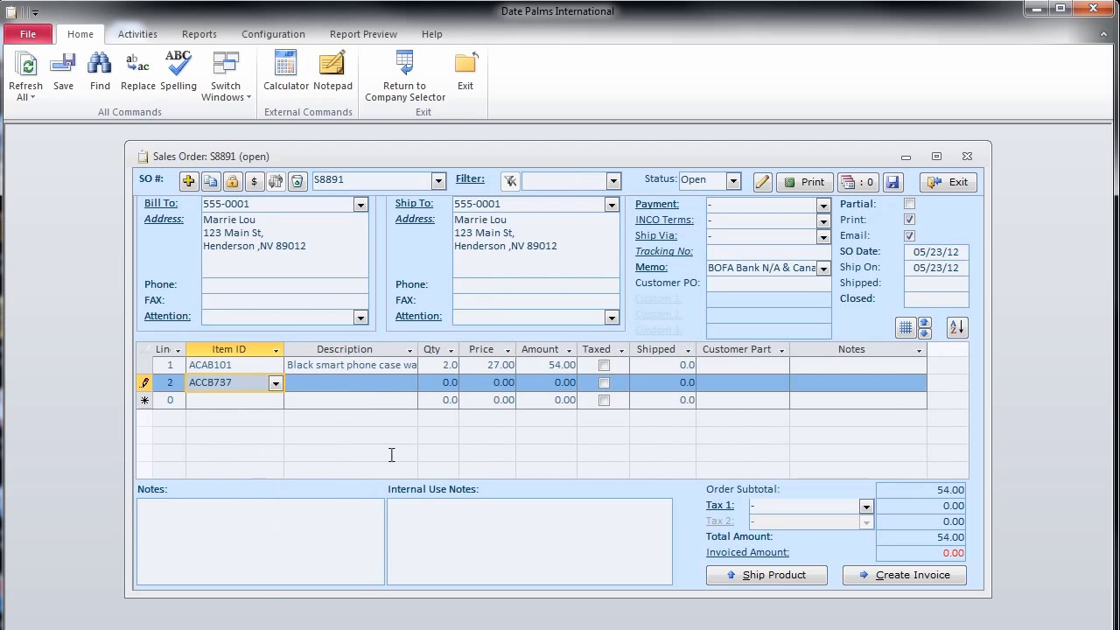
{"action": "left_click", "coordinate": [429, 385]}
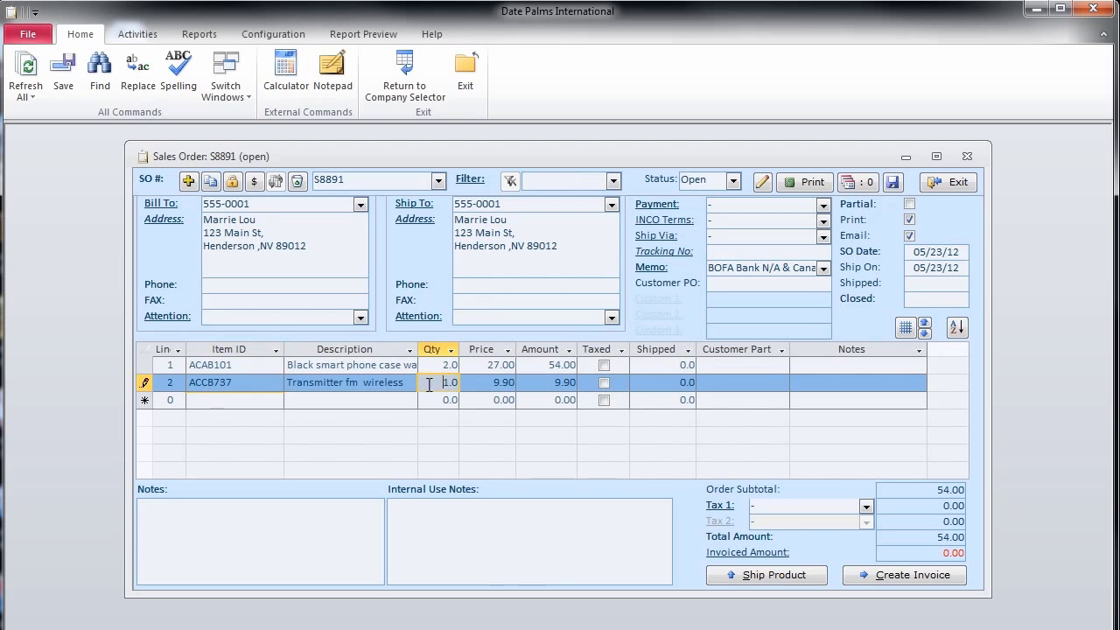
{"action": "type", "text": "3"}
{"action": "key", "text": "Return"}
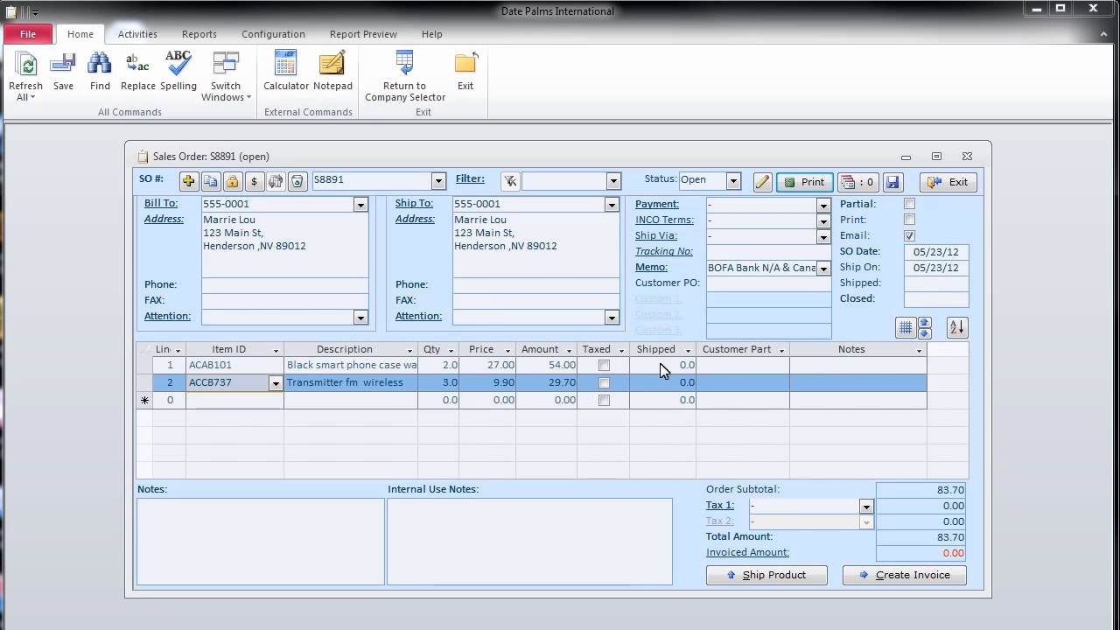
{"action": "left_click", "coordinate": [781, 181]}
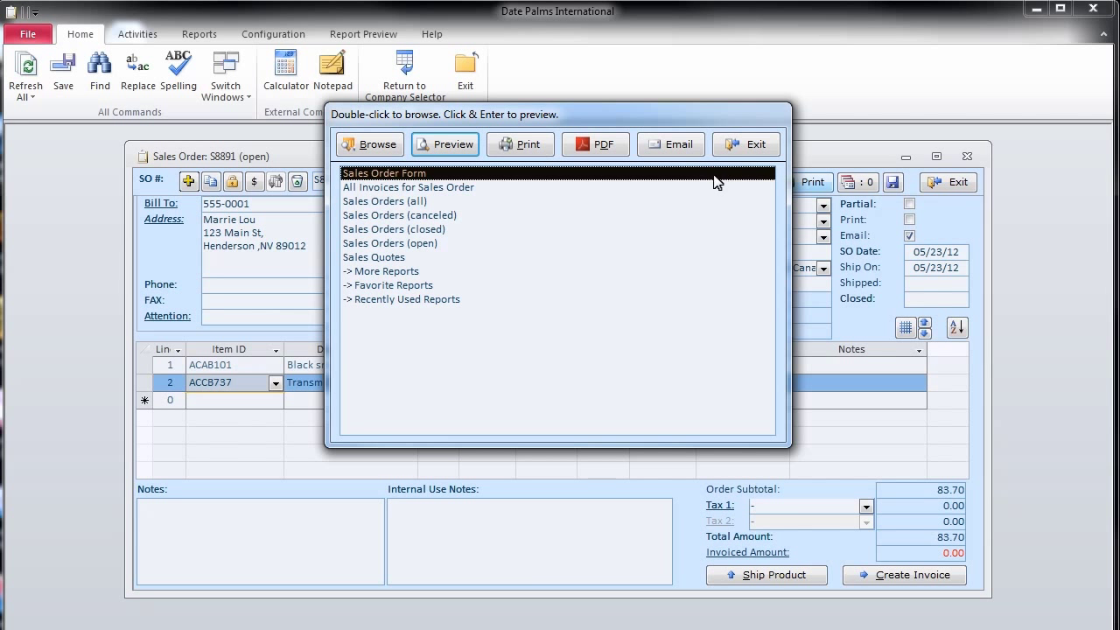
Preview the plain-paper sales order S8891 maximised and zoomed in, then close the preview.
{"action": "key", "text": "Return"}
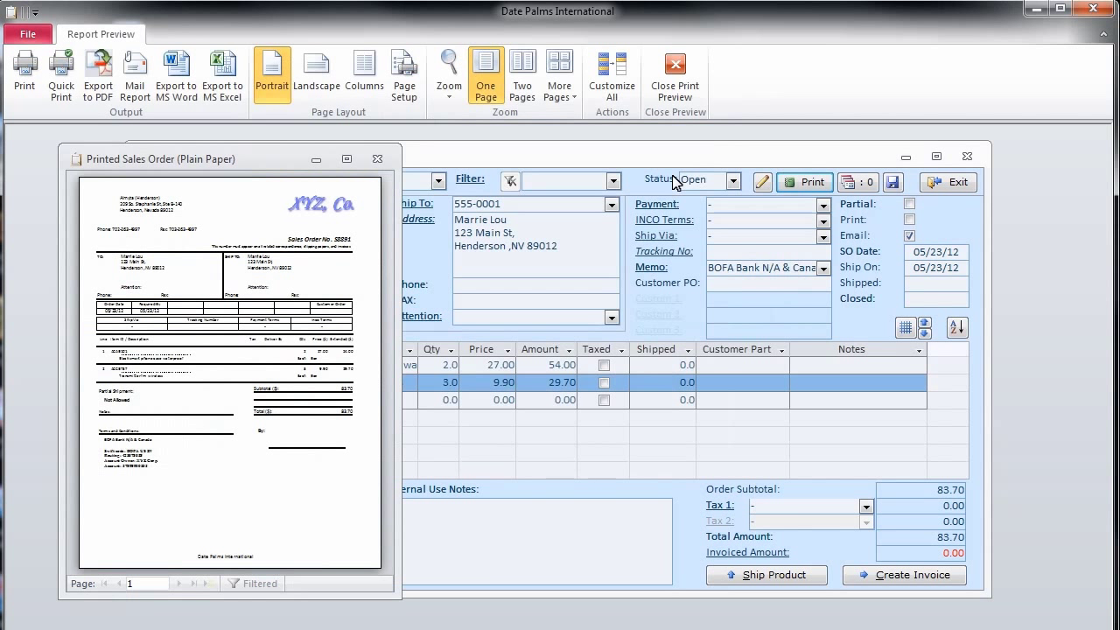
{"action": "double_click", "coordinate": [270, 161]}
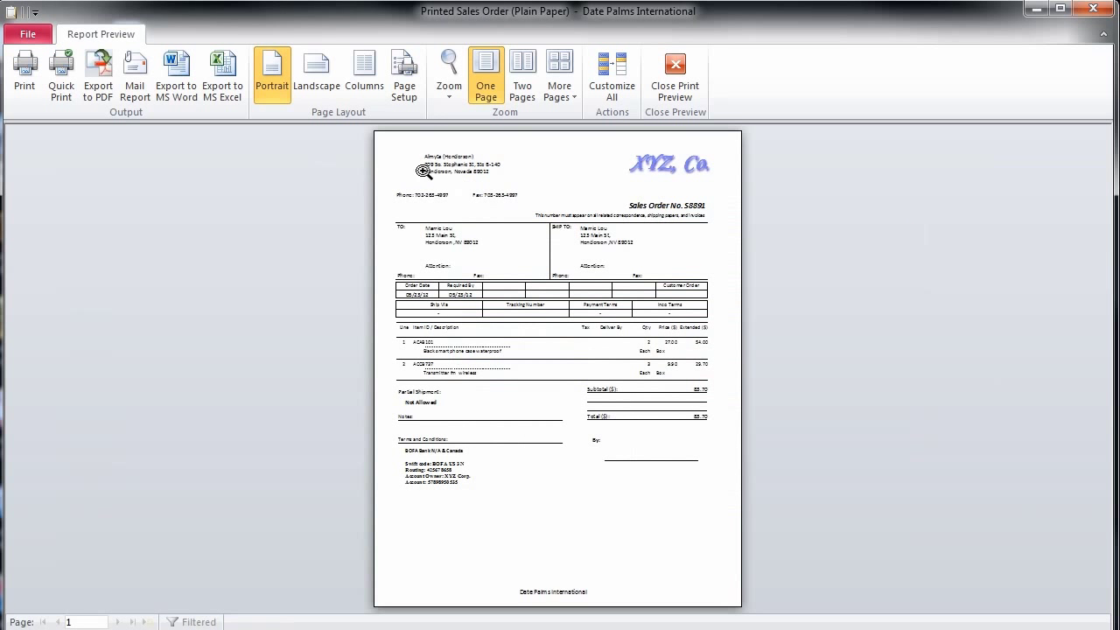
{"action": "left_click", "coordinate": [501, 191]}
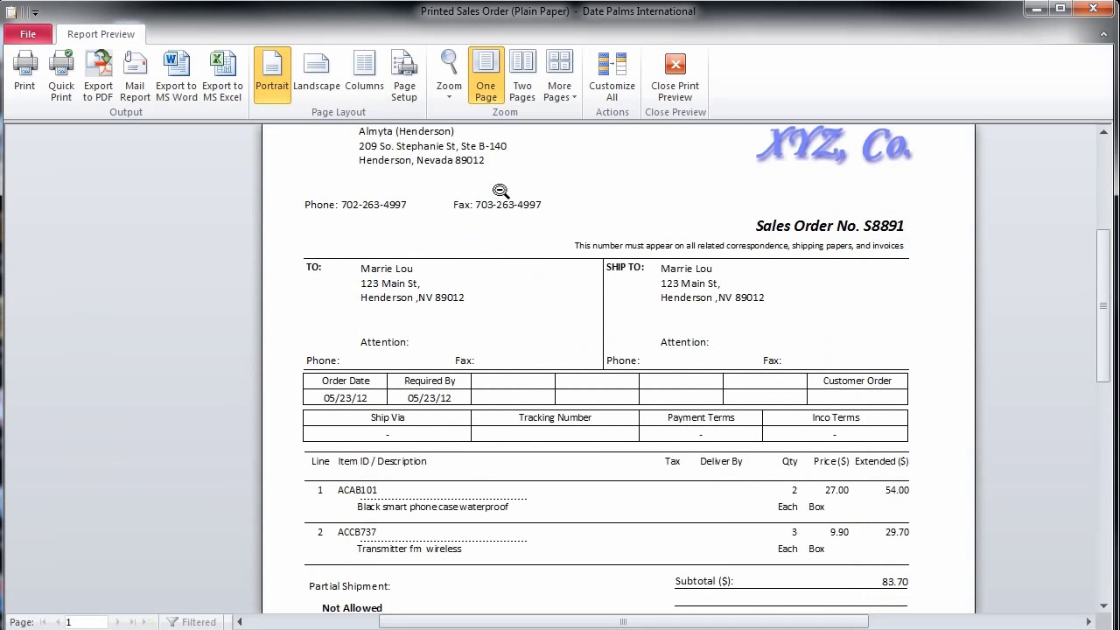
{"action": "left_click", "coordinate": [674, 91]}
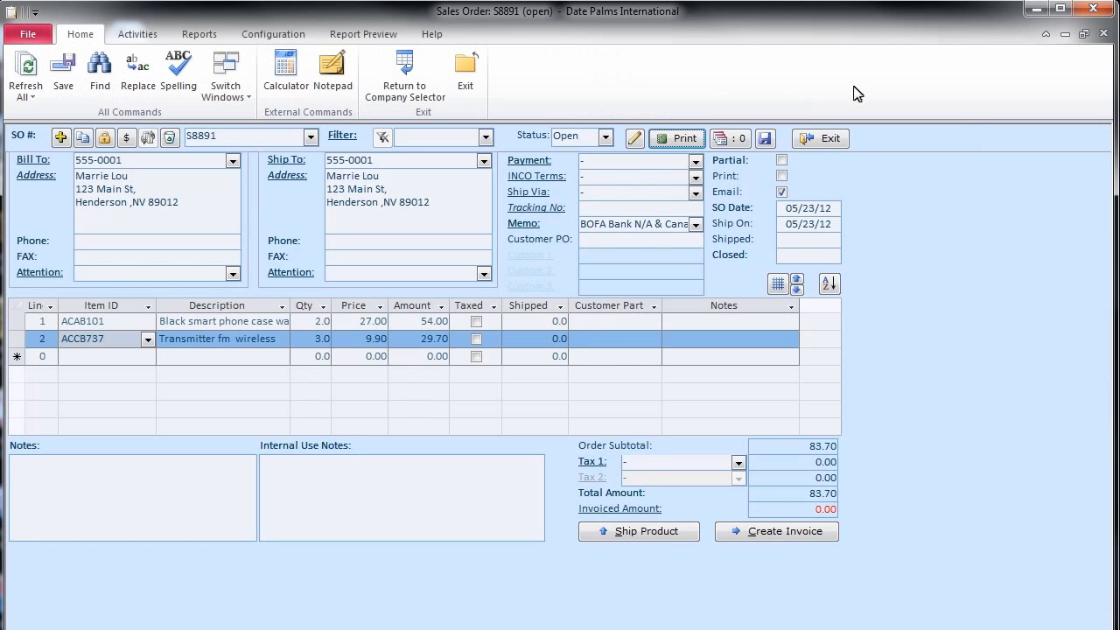
{"action": "left_click", "coordinate": [1083, 35]}
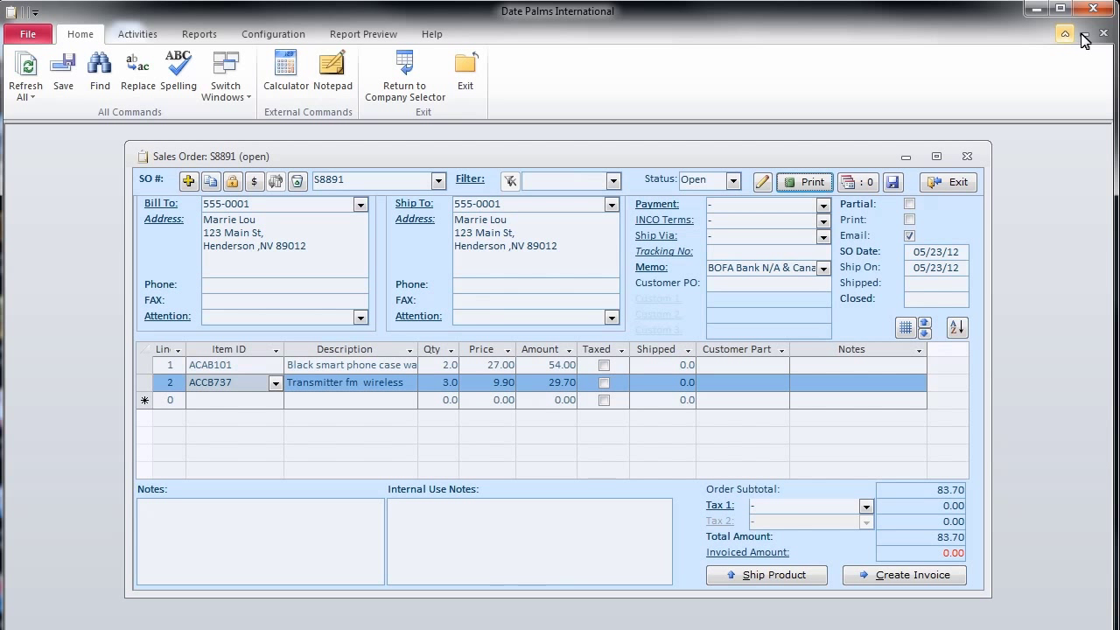
{"action": "left_click", "coordinate": [297, 181]}
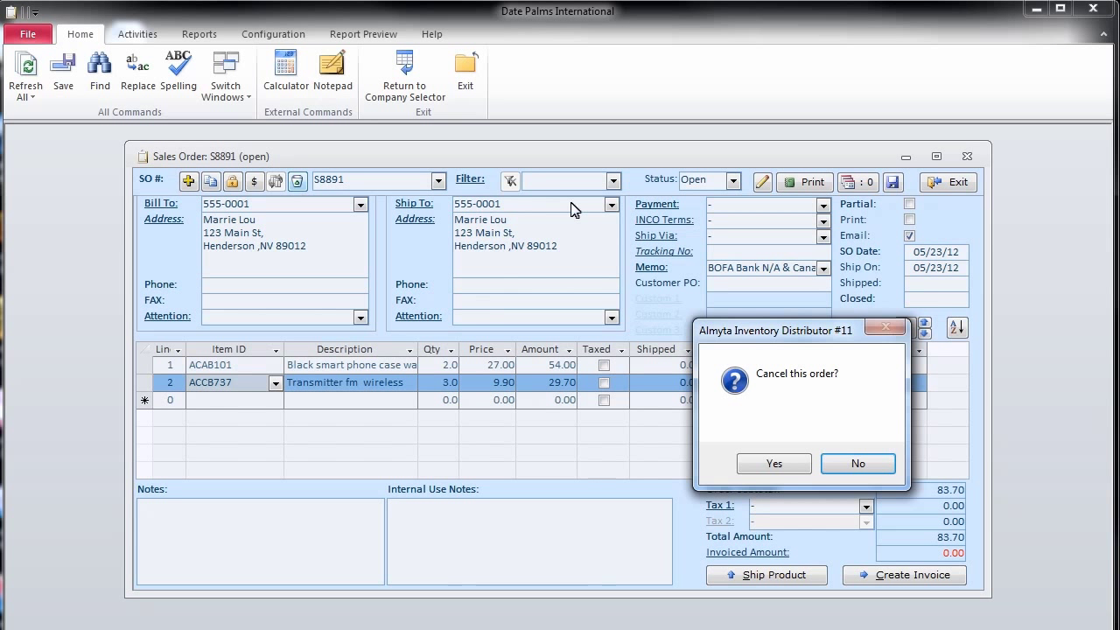
{"action": "left_click", "coordinate": [858, 464]}
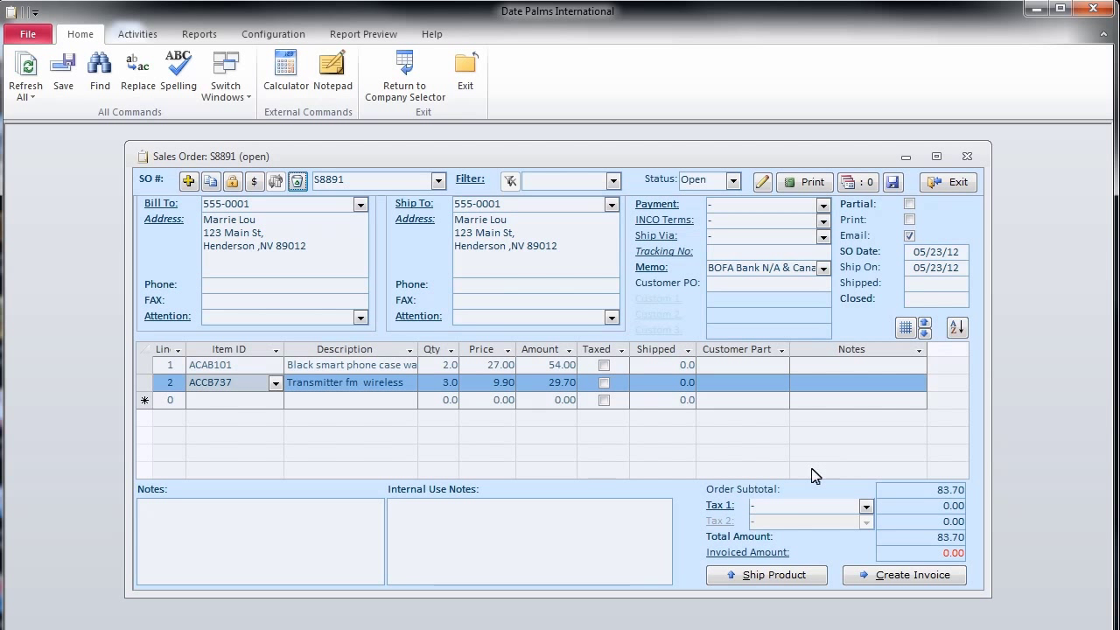
Begin shipping the order and pick ACAB101 from location C43, serial 13145555.
{"action": "left_click", "coordinate": [773, 574]}
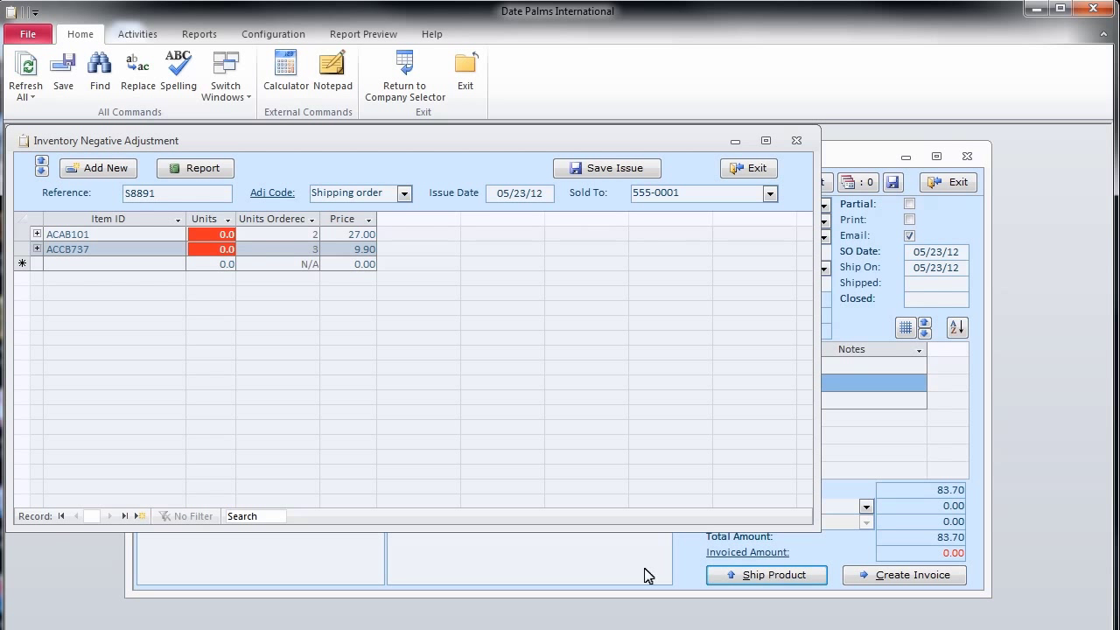
{"action": "left_click", "coordinate": [37, 235]}
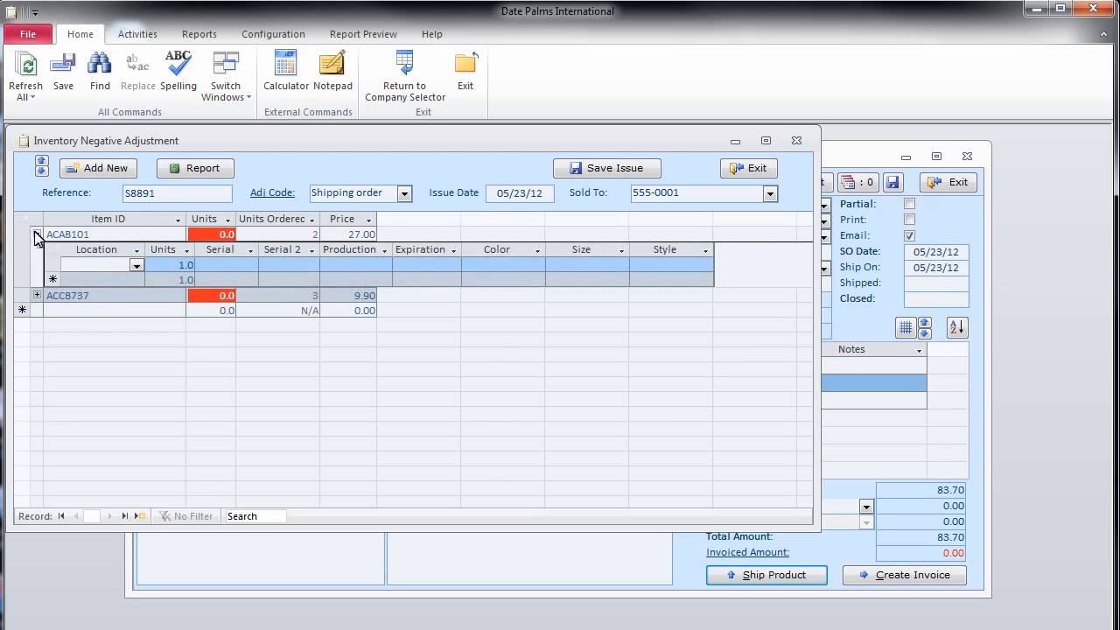
{"action": "left_click", "coordinate": [136, 265]}
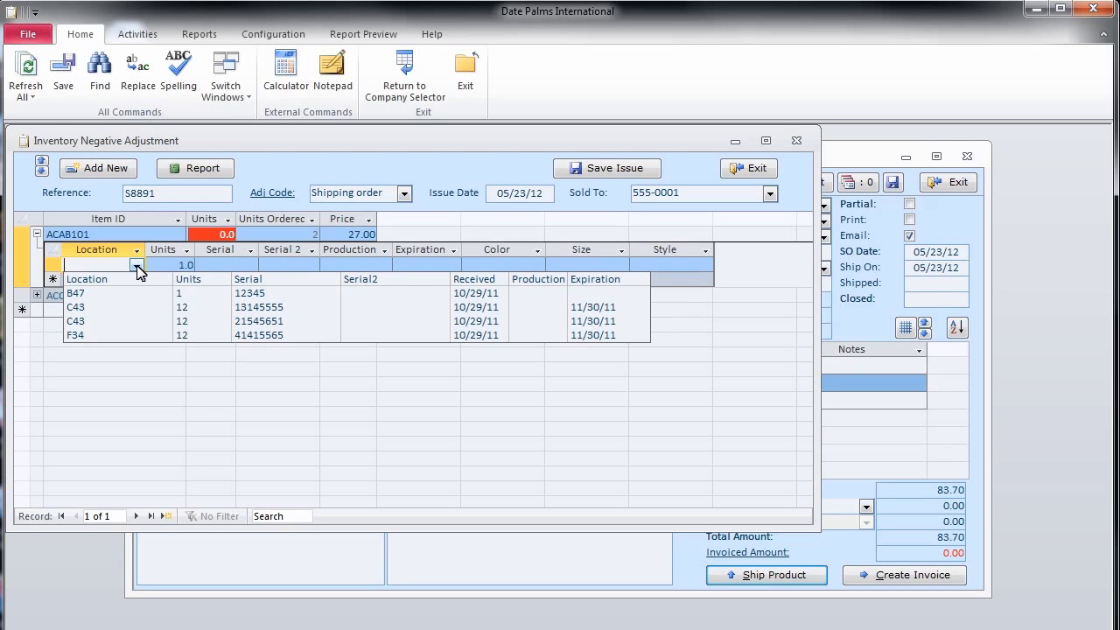
{"action": "left_click", "coordinate": [145, 309]}
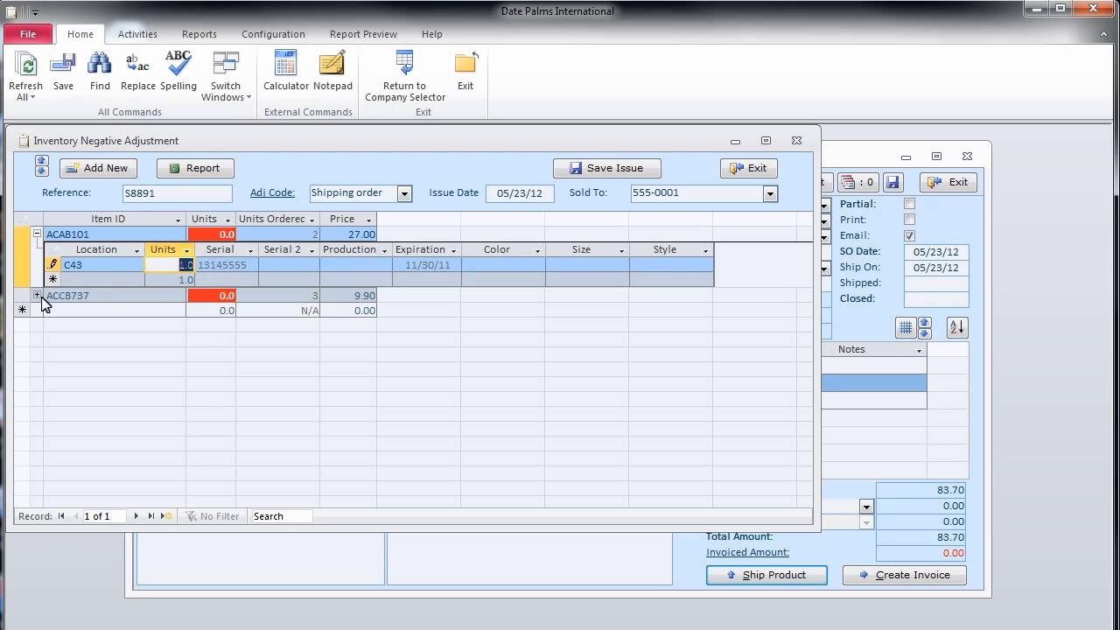
{"action": "left_click", "coordinate": [36, 296]}
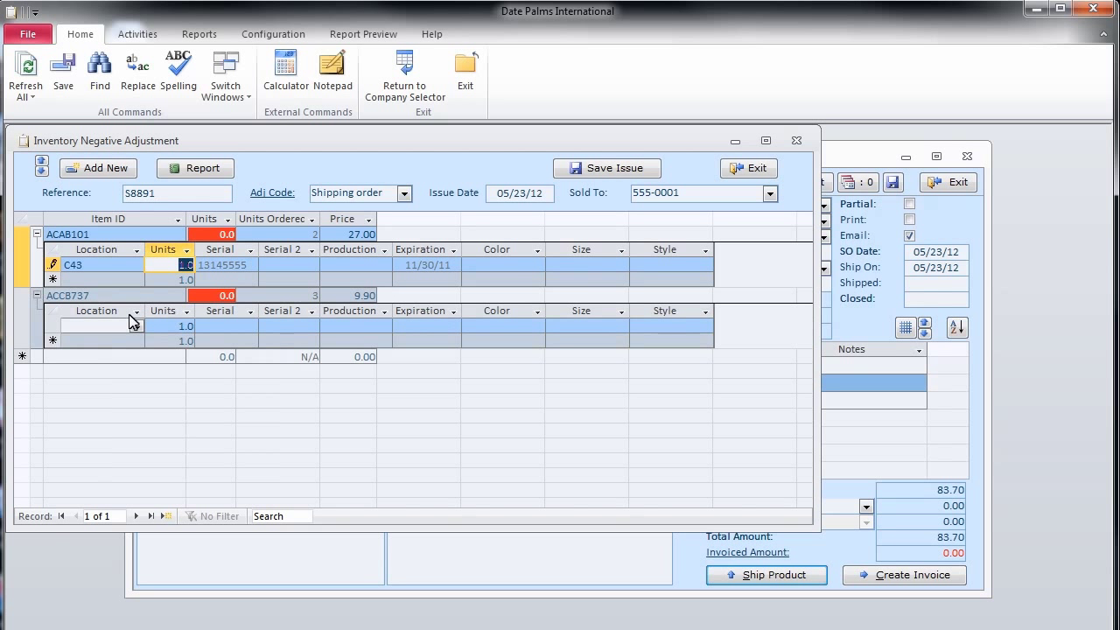
Pick ACCB737 serials 12345-A and 12345-B from B1-02 and 12345-D from B1-03.
{"action": "left_click", "coordinate": [135, 327]}
{"action": "left_click", "coordinate": [135, 326]}
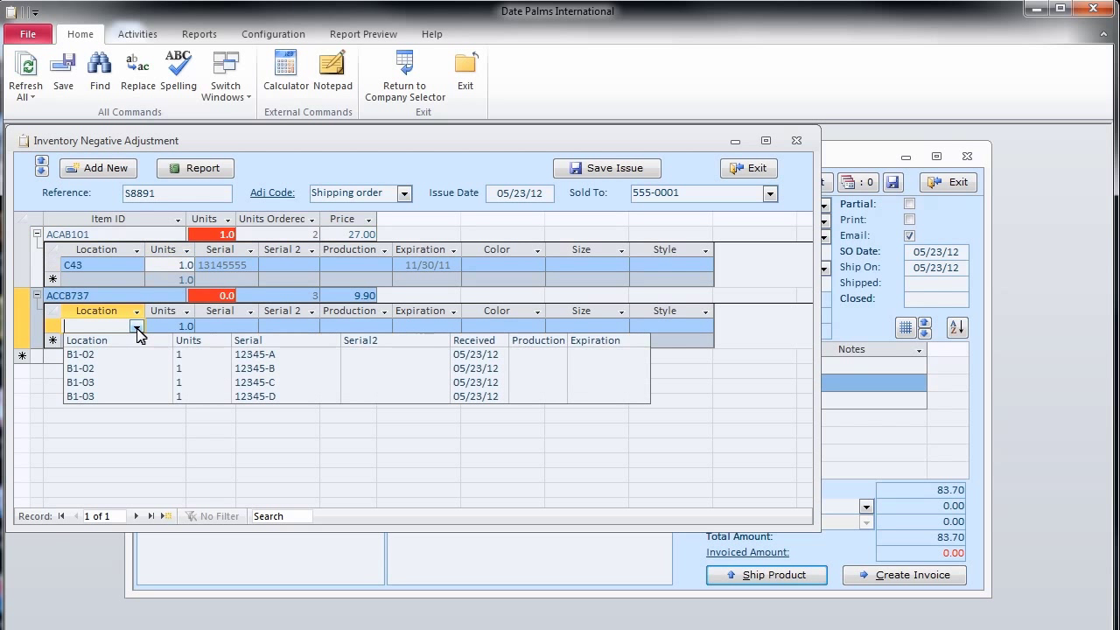
{"action": "left_click", "coordinate": [137, 353]}
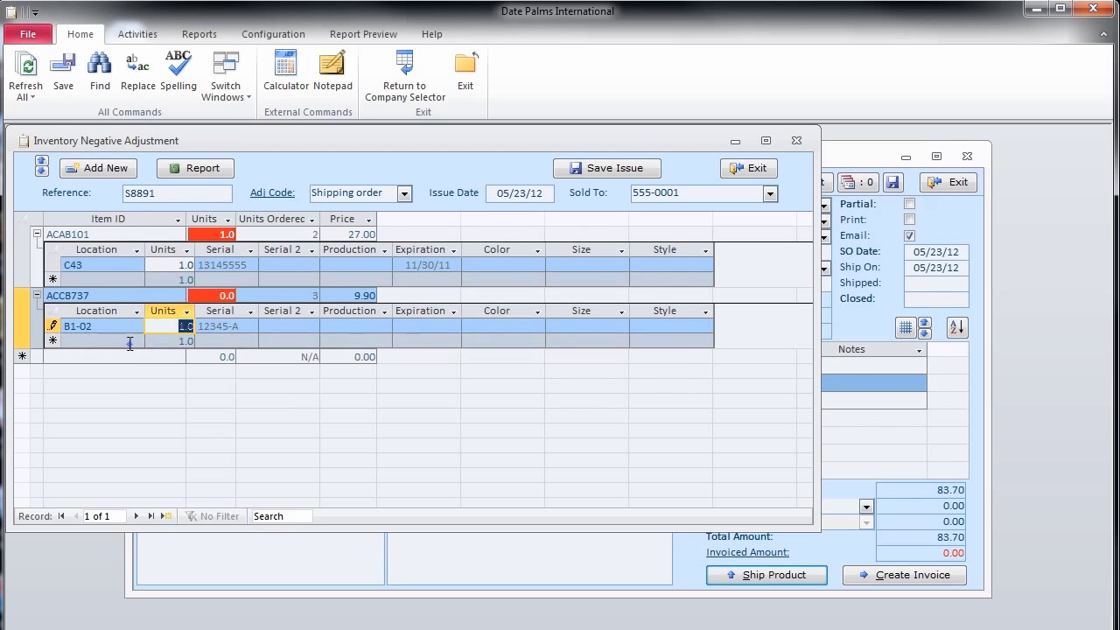
{"action": "left_click", "coordinate": [137, 341]}
{"action": "left_click", "coordinate": [137, 344]}
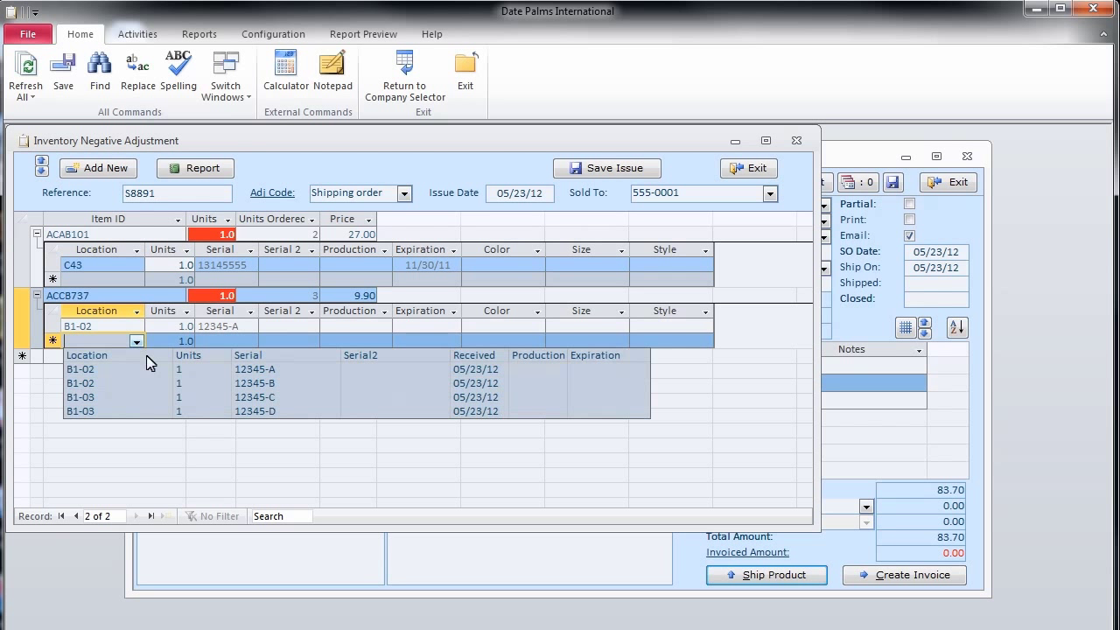
{"action": "left_click", "coordinate": [149, 383]}
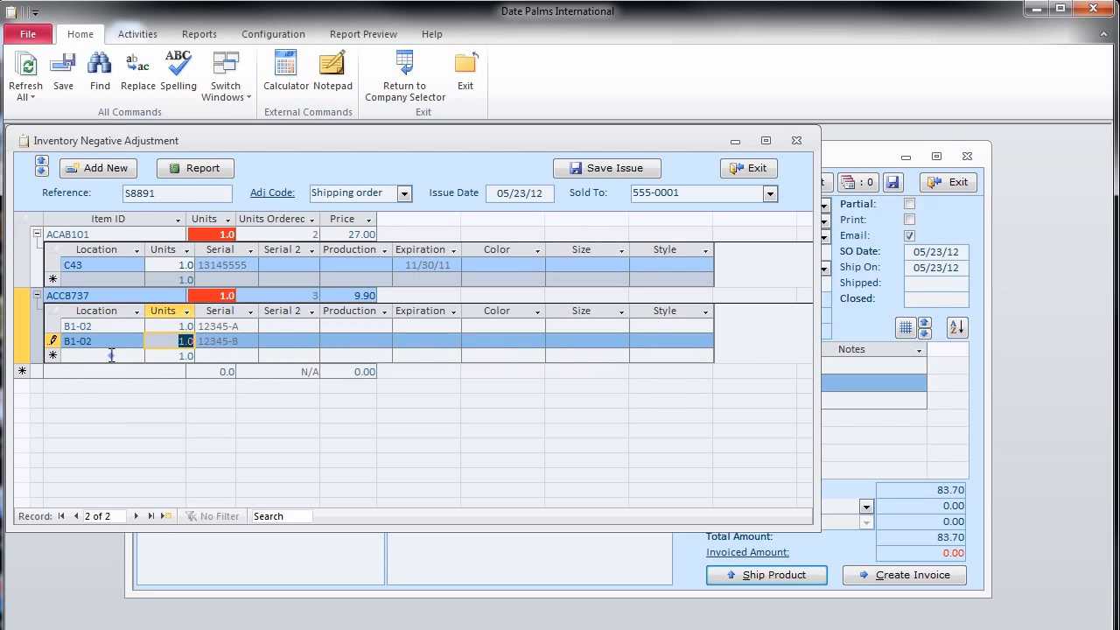
{"action": "left_click", "coordinate": [135, 356]}
{"action": "left_click", "coordinate": [136, 356]}
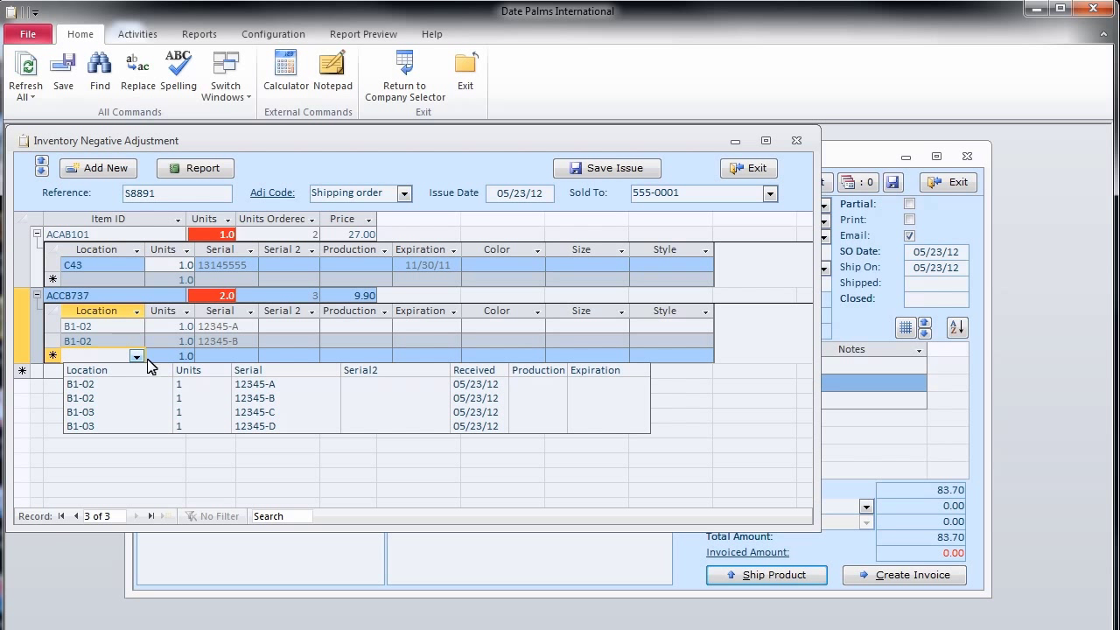
{"action": "left_click", "coordinate": [162, 426]}
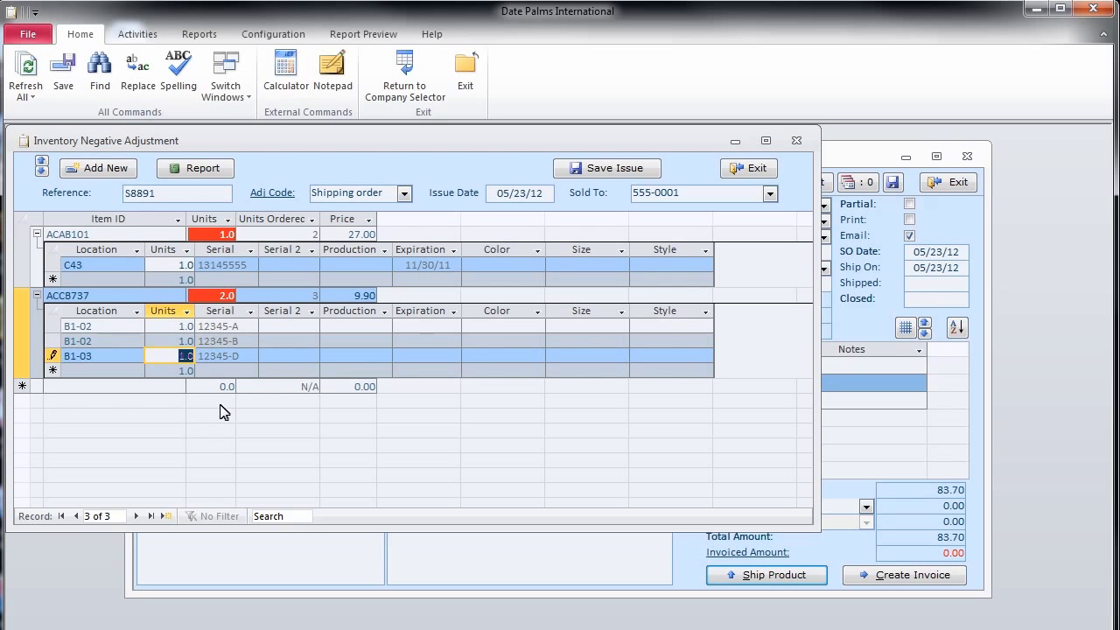
{"action": "left_click", "coordinate": [168, 370]}
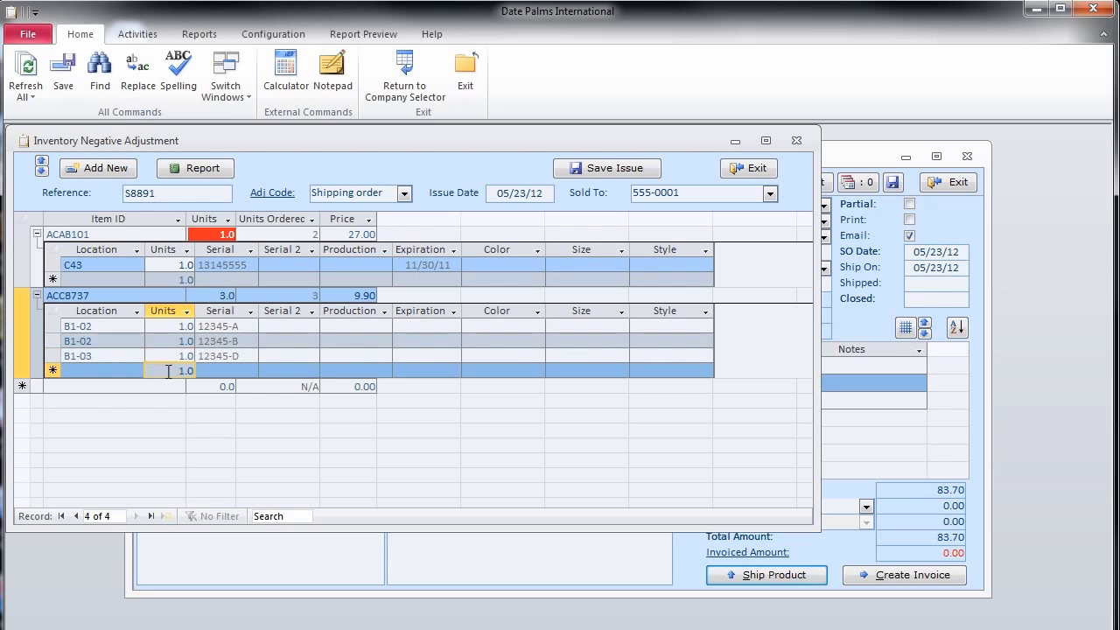
Raise ACAB101's pick from location C43 to 2 units.
{"action": "left_click", "coordinate": [154, 234]}
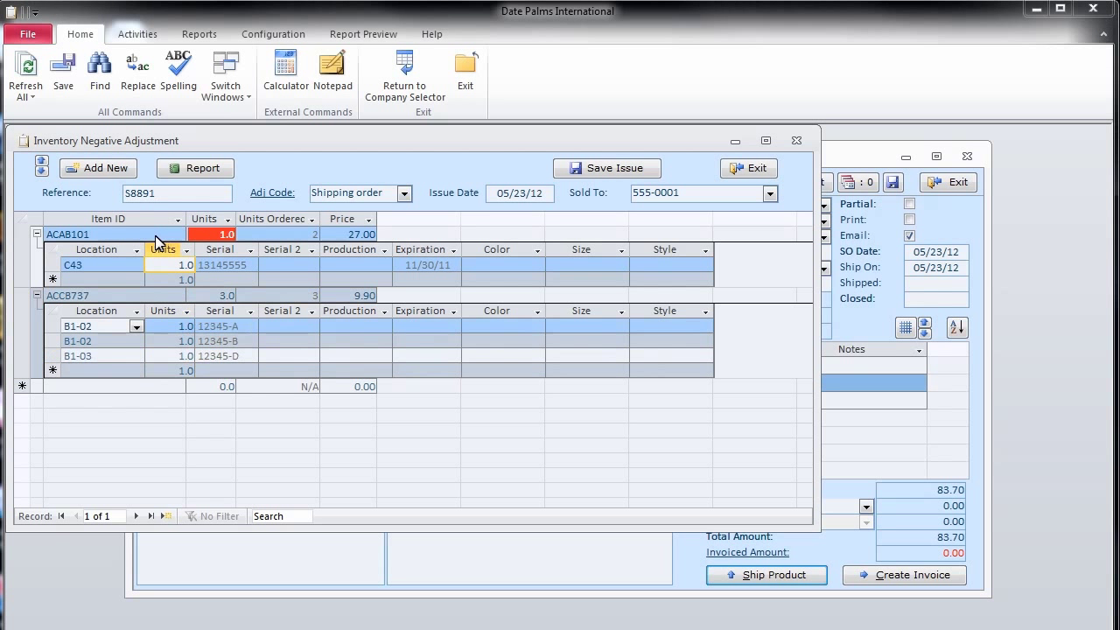
{"action": "left_click", "coordinate": [182, 264]}
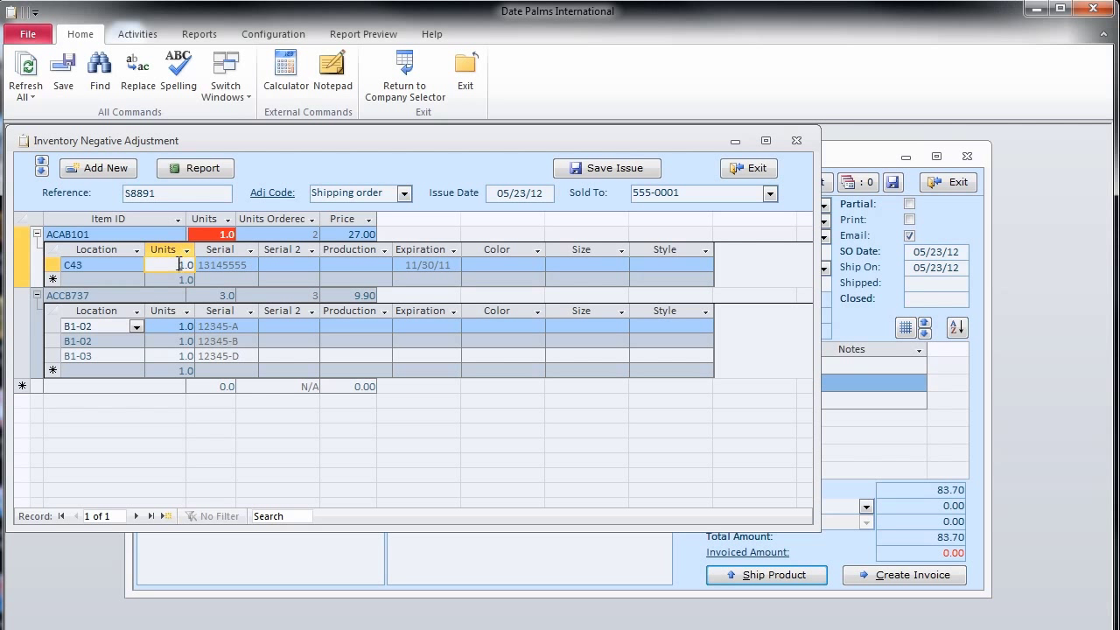
{"action": "type", "text": "2"}
{"action": "left_click", "coordinate": [175, 280]}
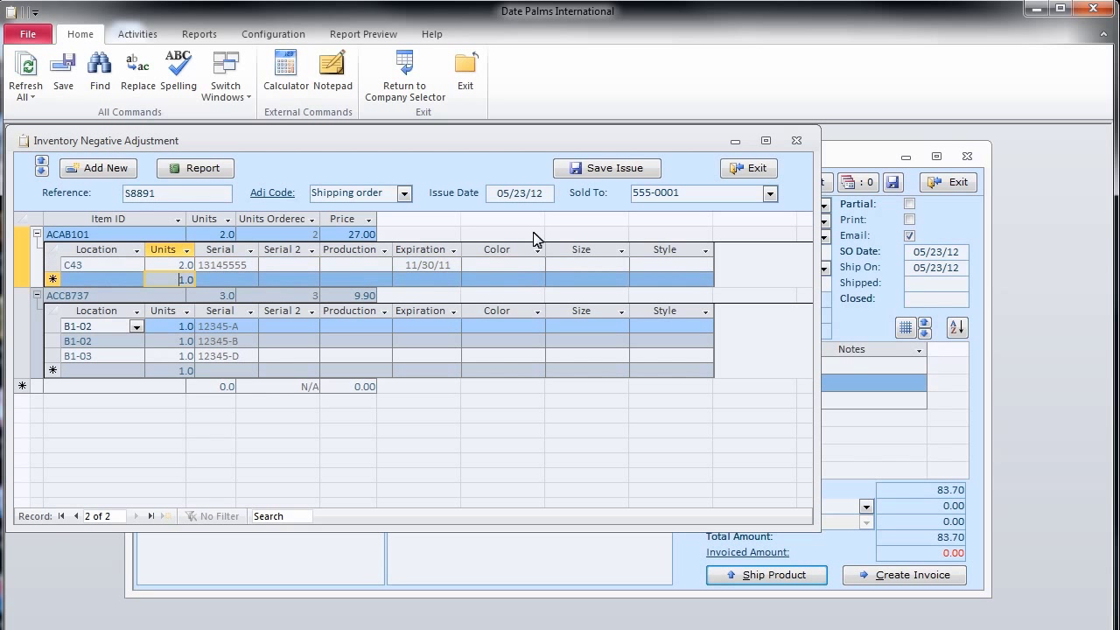
Save the shipping issue to generate invoice 13215 for 83.70 and bring up its payment details.
{"action": "left_click", "coordinate": [588, 168]}
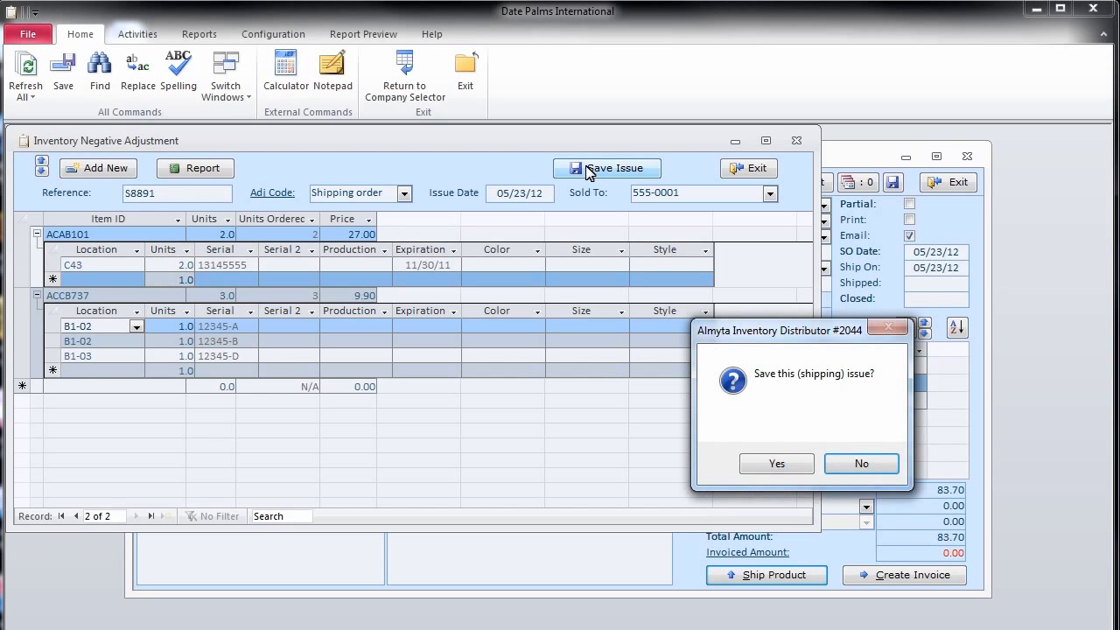
{"action": "left_click", "coordinate": [768, 466]}
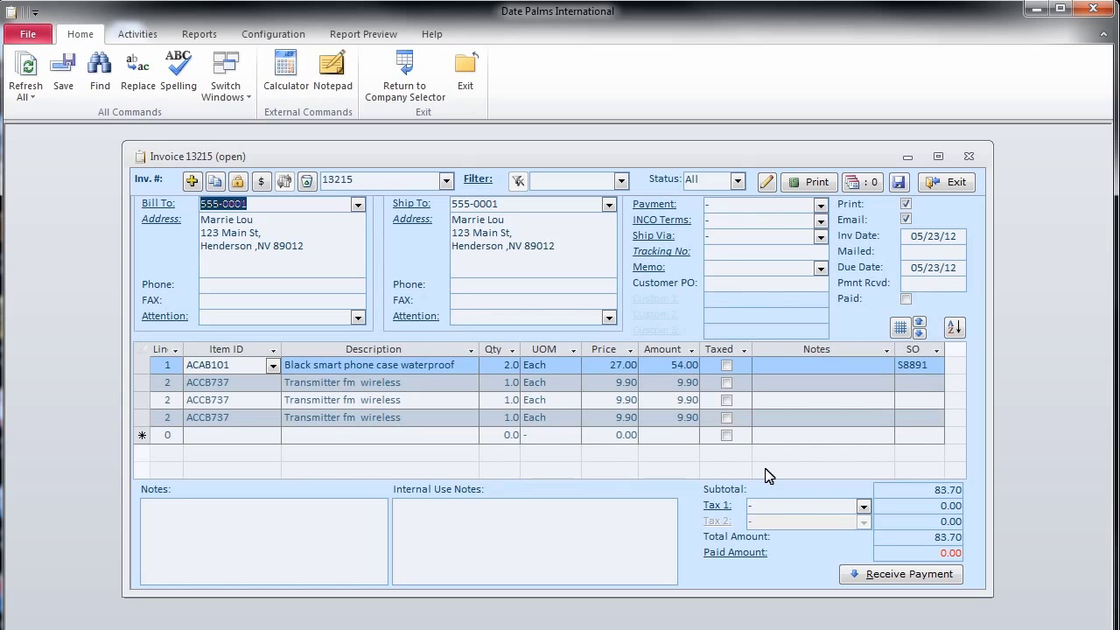
{"action": "left_click", "coordinate": [900, 581]}
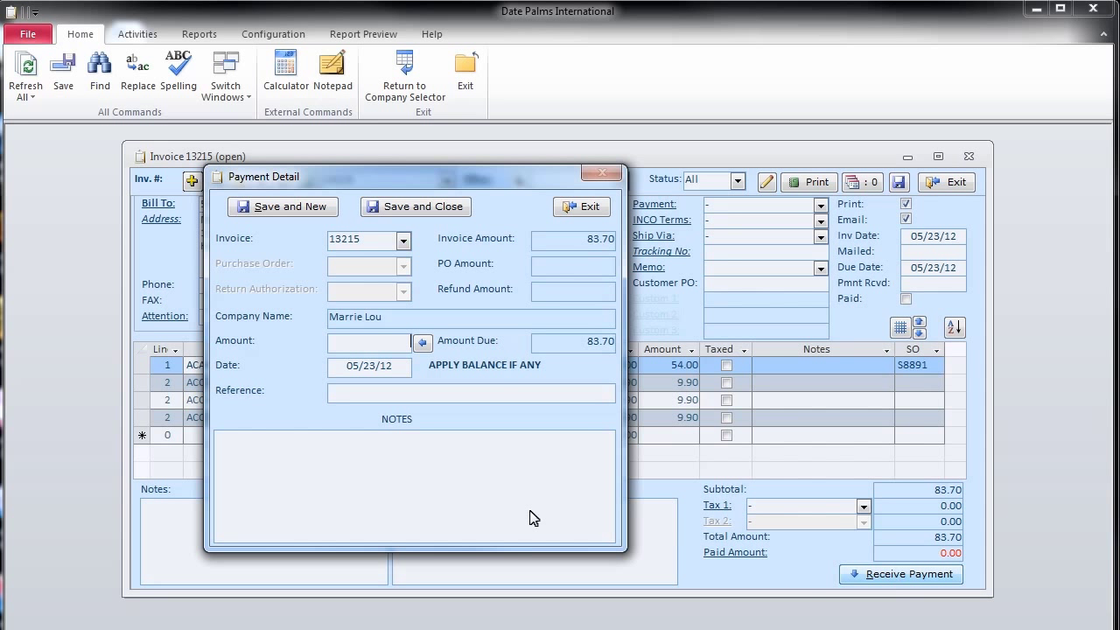
Record an 80.00 payment against invoice 13215 and save it so the invoice shows paid.
{"action": "left_click", "coordinate": [425, 344]}
{"action": "double_click", "coordinate": [371, 345]}
{"action": "type", "text": "80"}
{"action": "left_click", "coordinate": [405, 208]}
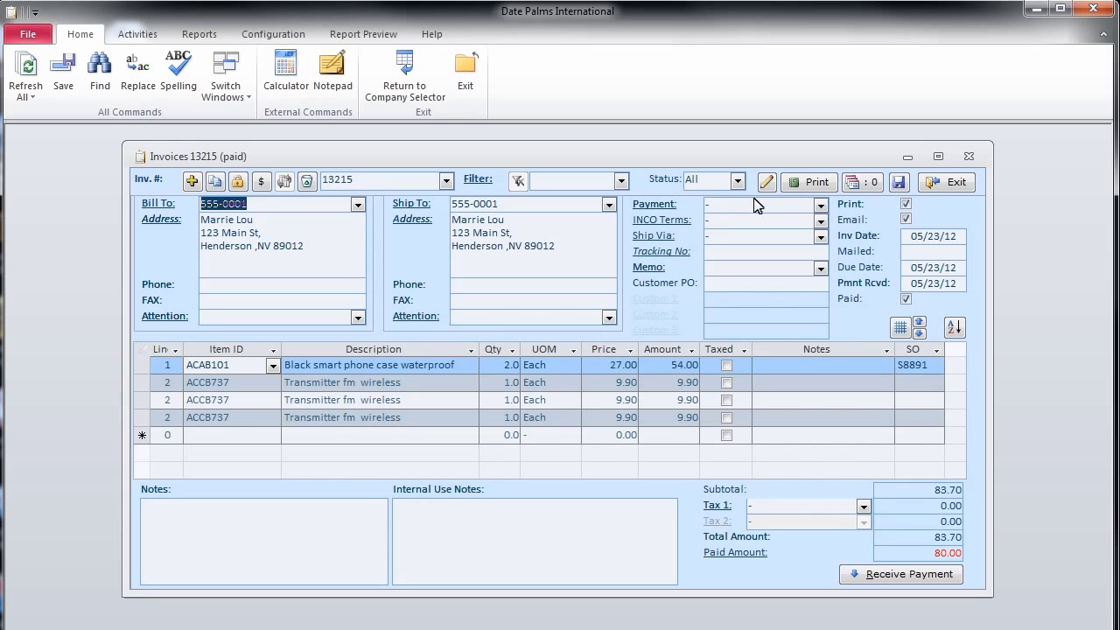
{"action": "left_click", "coordinate": [952, 188]}
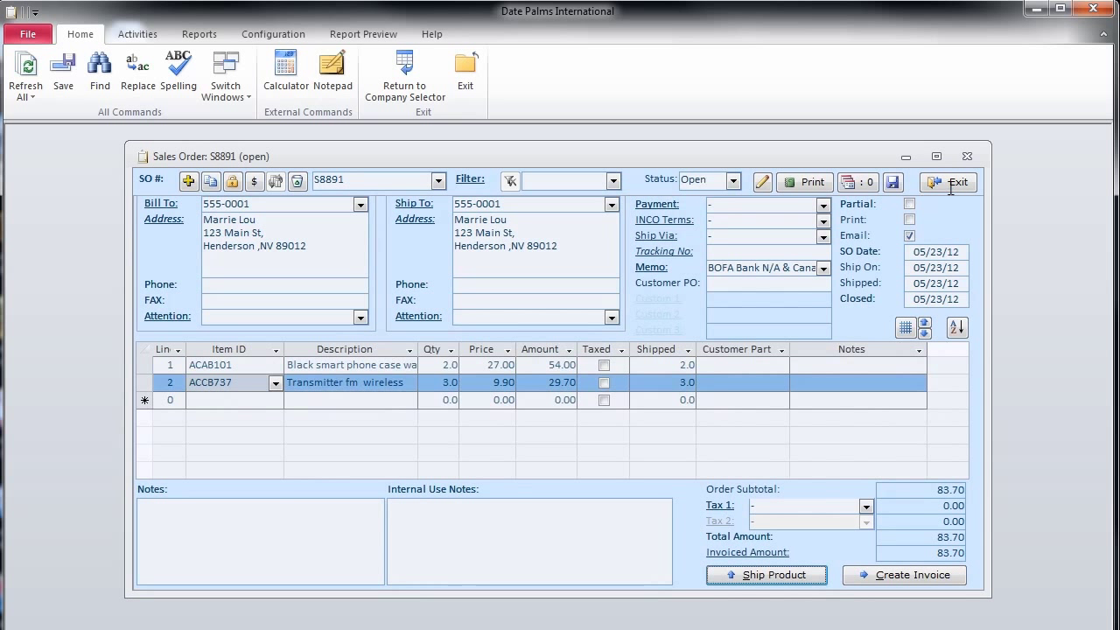